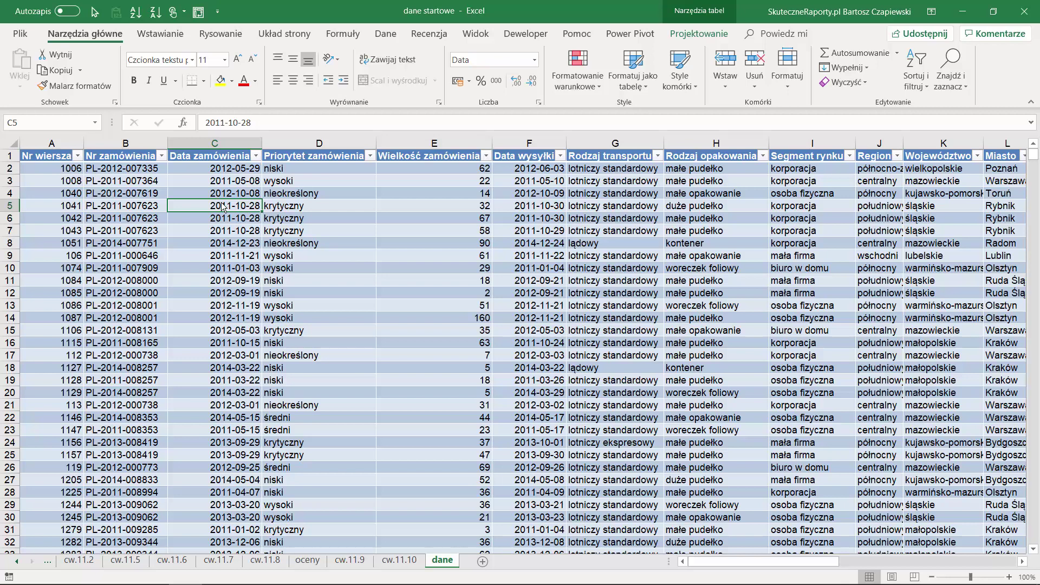
Step: Insert a pivot table from the data on a new sheet
click(145, 34)
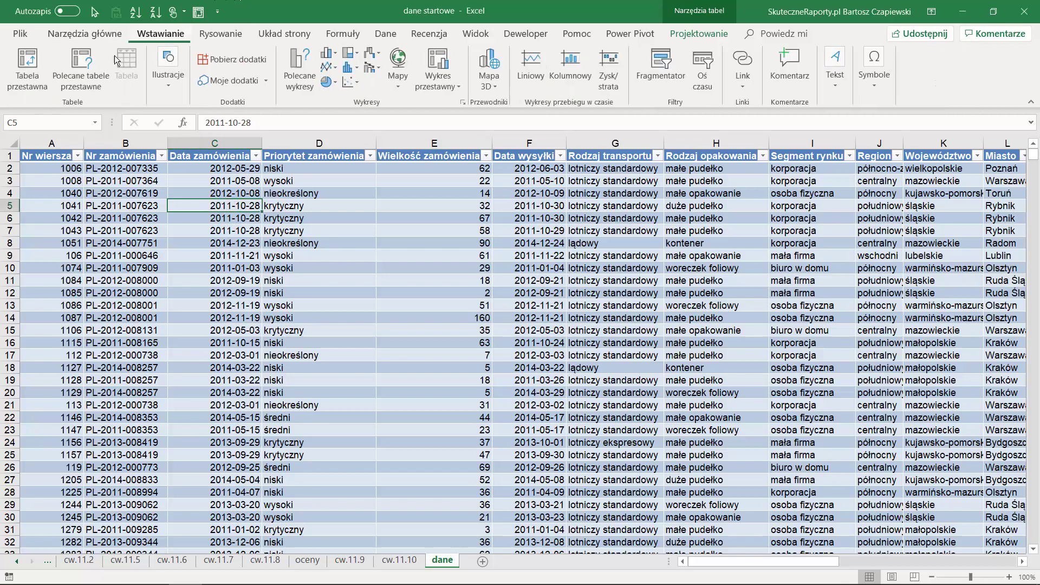
click(27, 62)
click(513, 397)
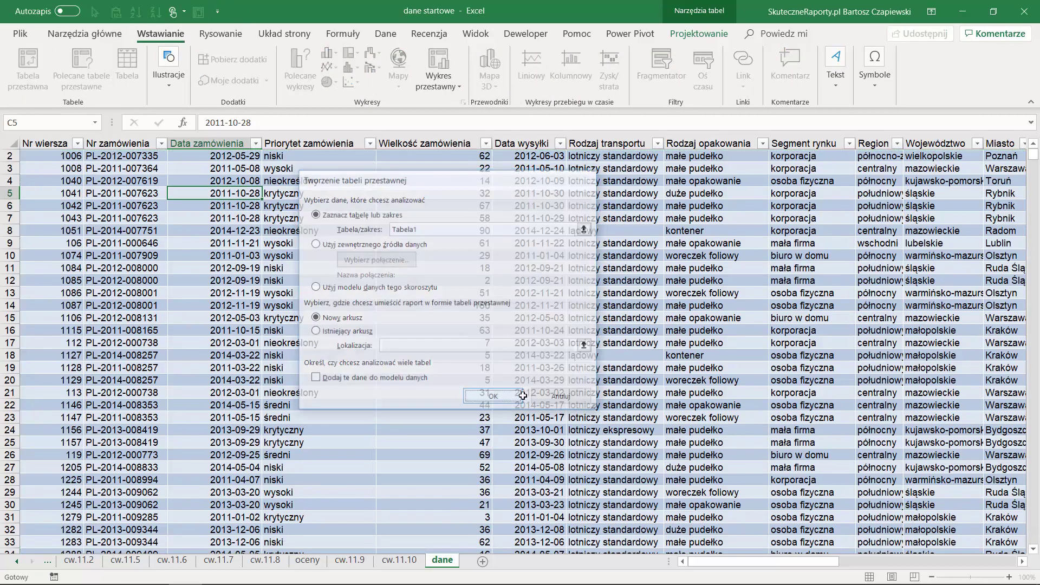
scroll(862, 280, down, 1)
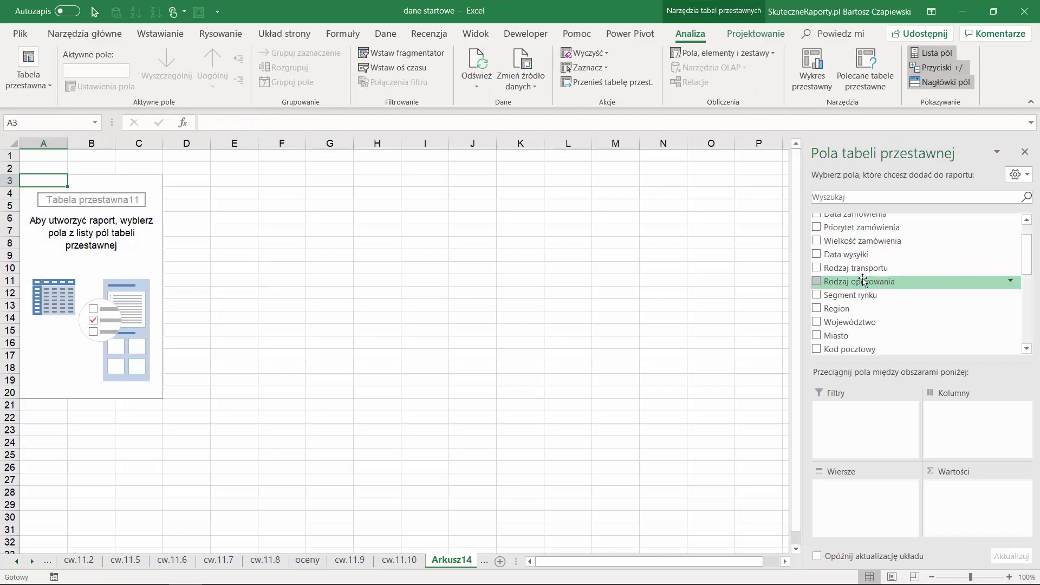
scroll(862, 280, up, 1)
Step: Put Data zamówienia in the pivot rows, keeping only the Lata (years) grouping
mouse_move(856, 246)
mouse_down()
mouse_move(861, 516)
mouse_move(650, 443)
mouse_up()
drag(861, 504, 704, 498)
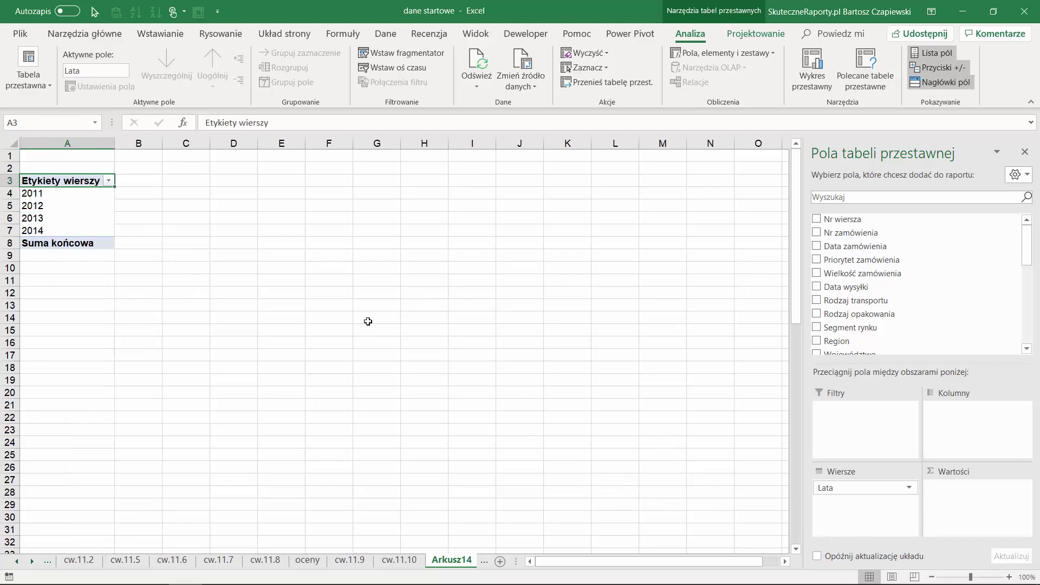
scroll(854, 279, down, 3)
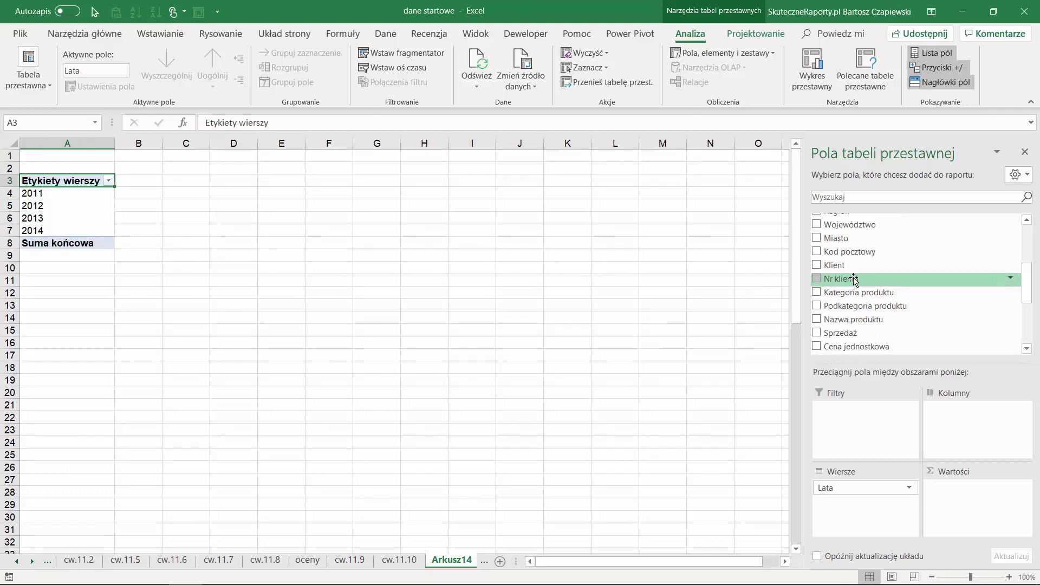
scroll(853, 279, down, 3)
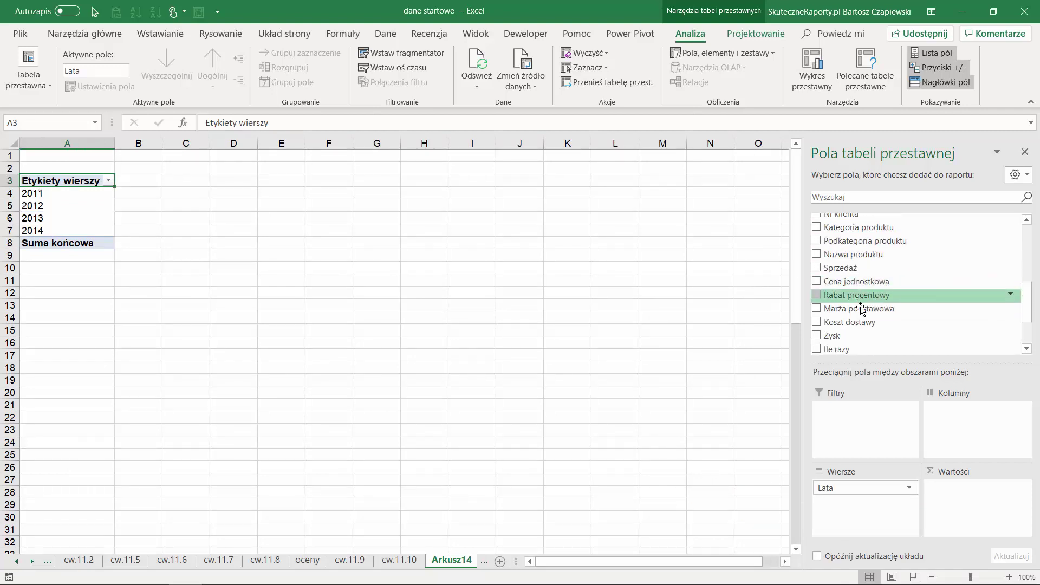
Step: Add sums of Sprzedaż and Zysk and a count of Nr zamówienia as pivot values
click(817, 268)
click(817, 335)
scroll(861, 287, up, 1)
scroll(863, 244, up, 5)
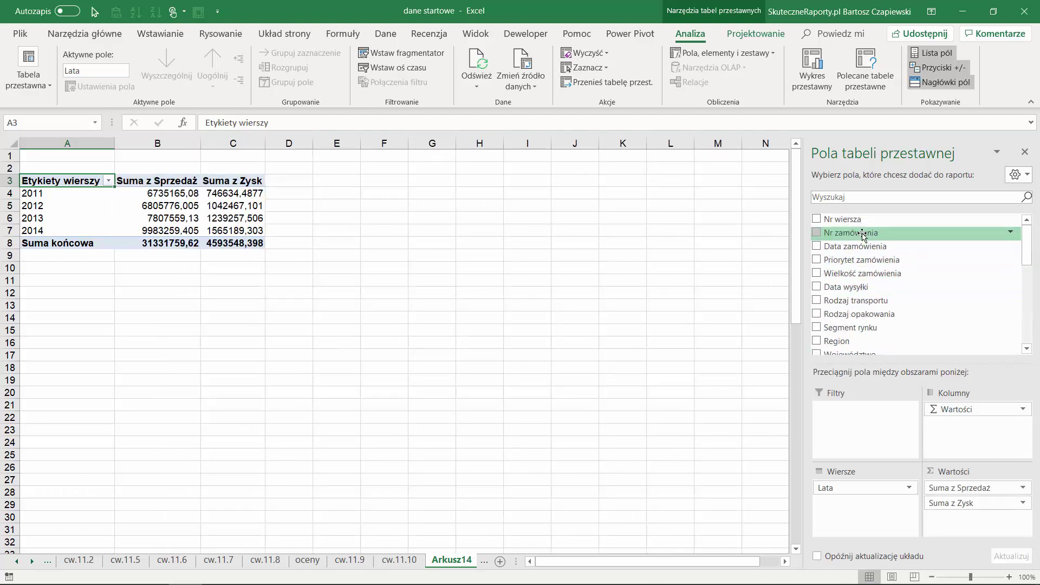
drag(864, 237, 970, 522)
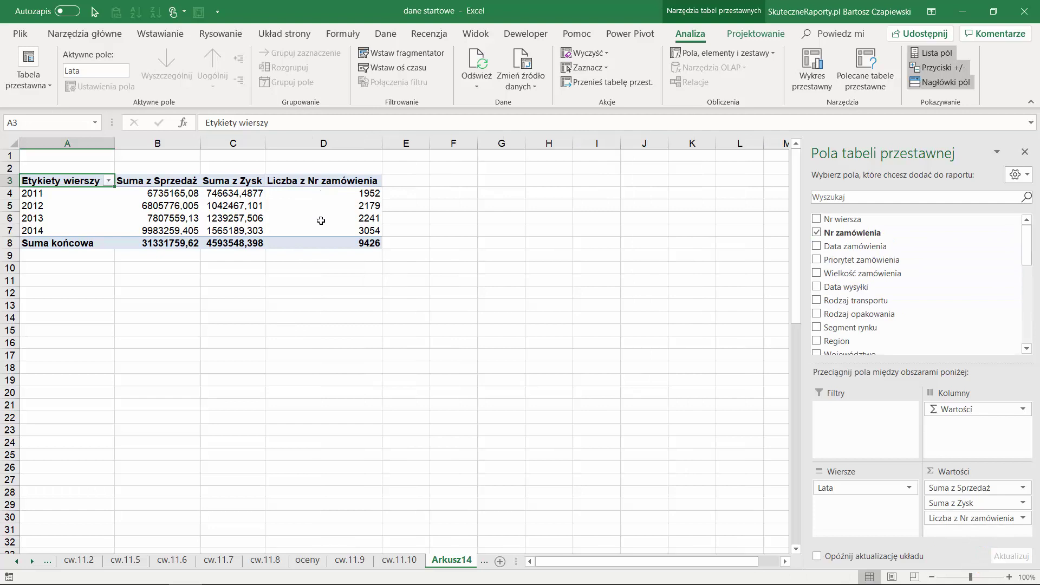
Step: Rename the B3, C3 and D3 pivot headers to Przychody, Zyski and Zamówienia
click(151, 181)
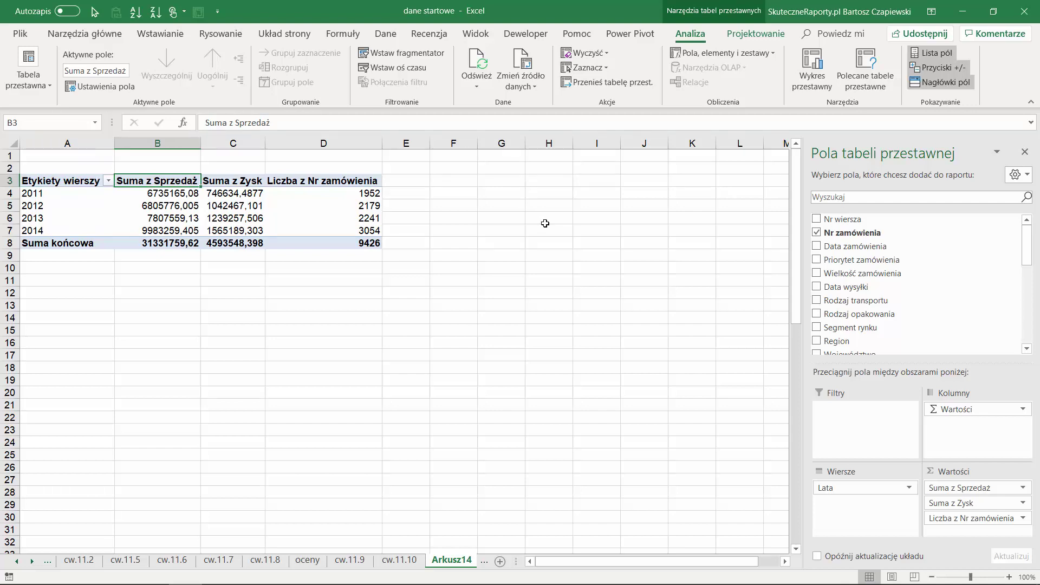
text(Przy)
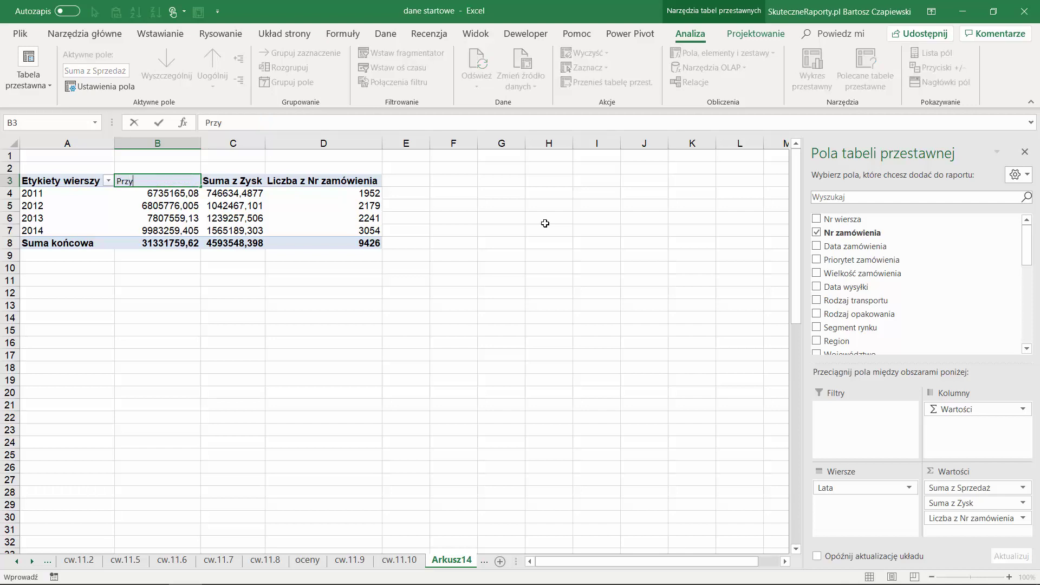
text(chodty)
text(y)
key(Return)
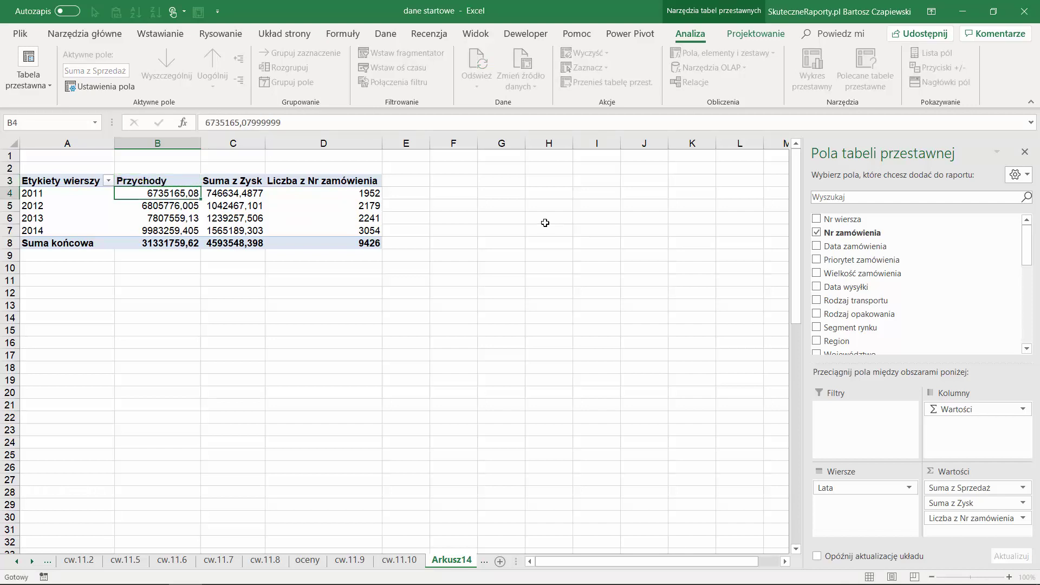
key(Up)
key(Right)
text(Zyski)
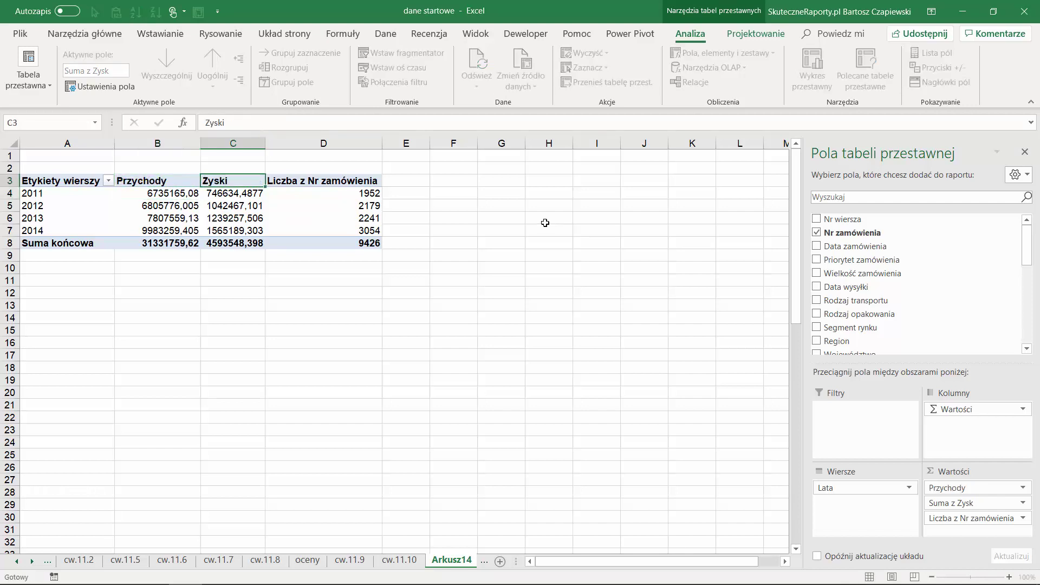
key(Return)
key(Up)
key(Right)
text(Zam)
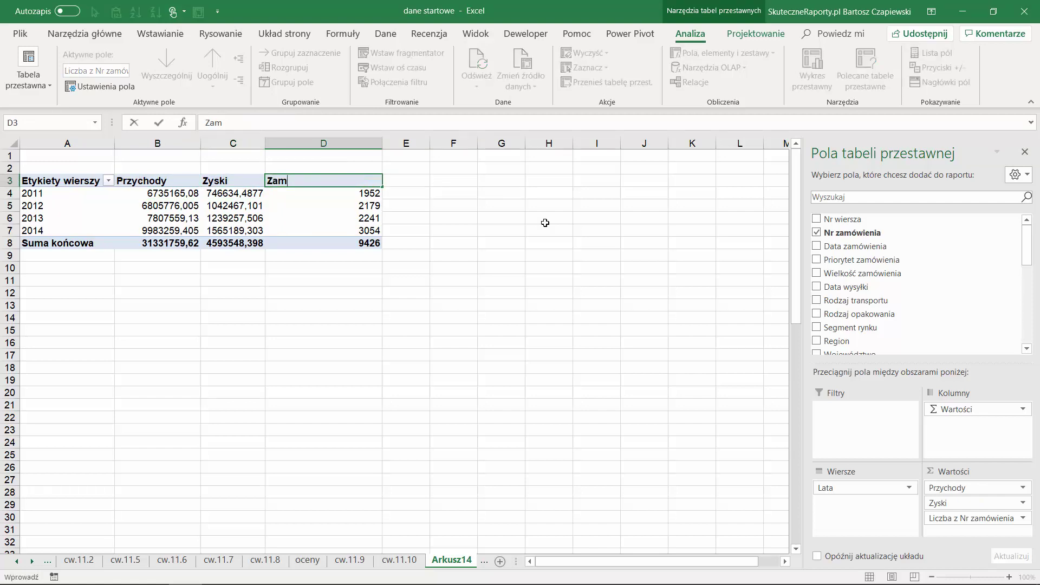
text(ówienia)
key(Return)
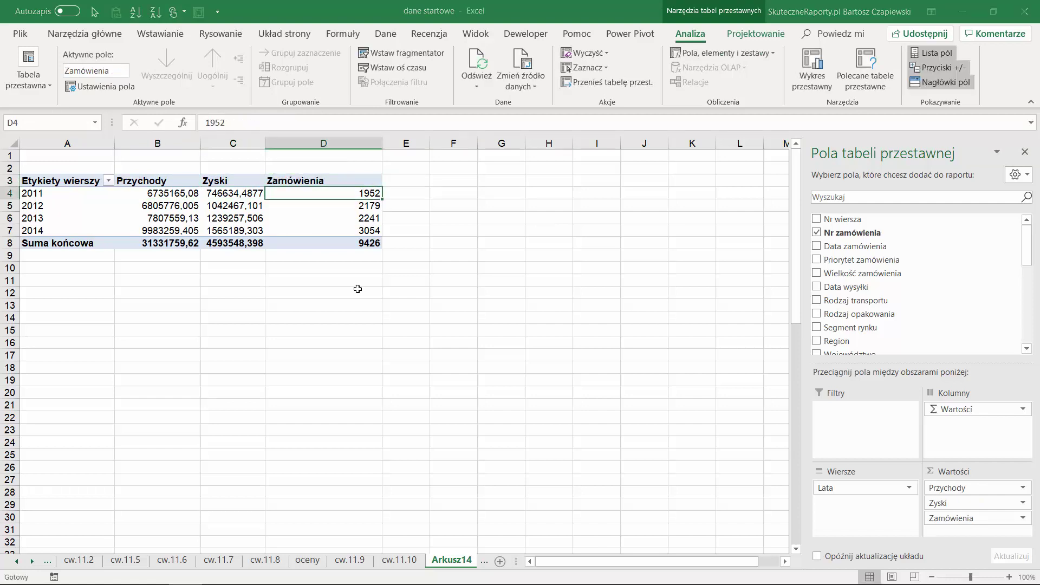
click(499, 192)
Step: Enter the years 2011, 2012, 2013 and 2014 in G4:G7
text(2011)
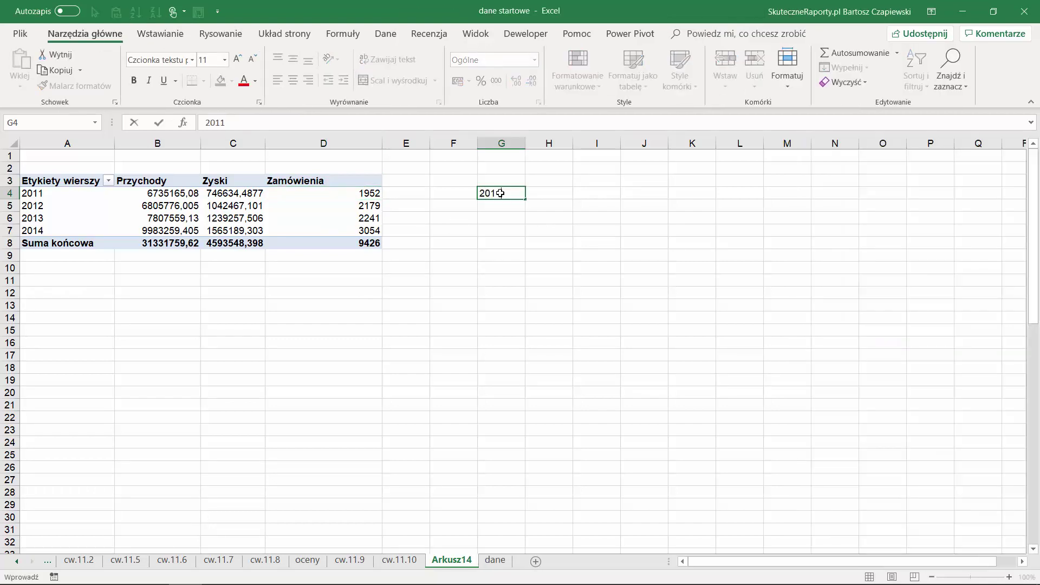
key(Return)
text(2012)
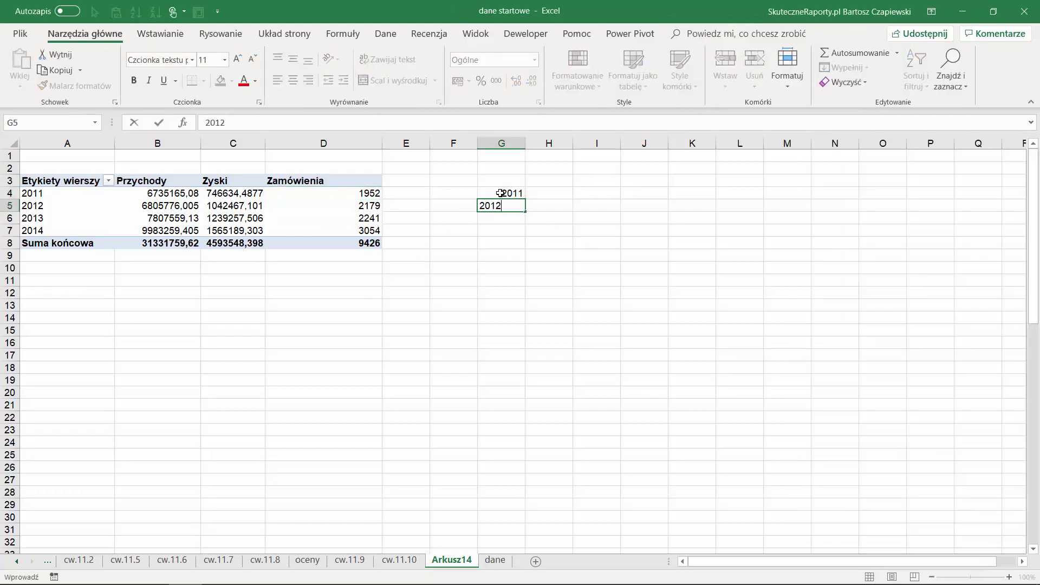
key(Return)
text(2013)
key(Return)
text(201)
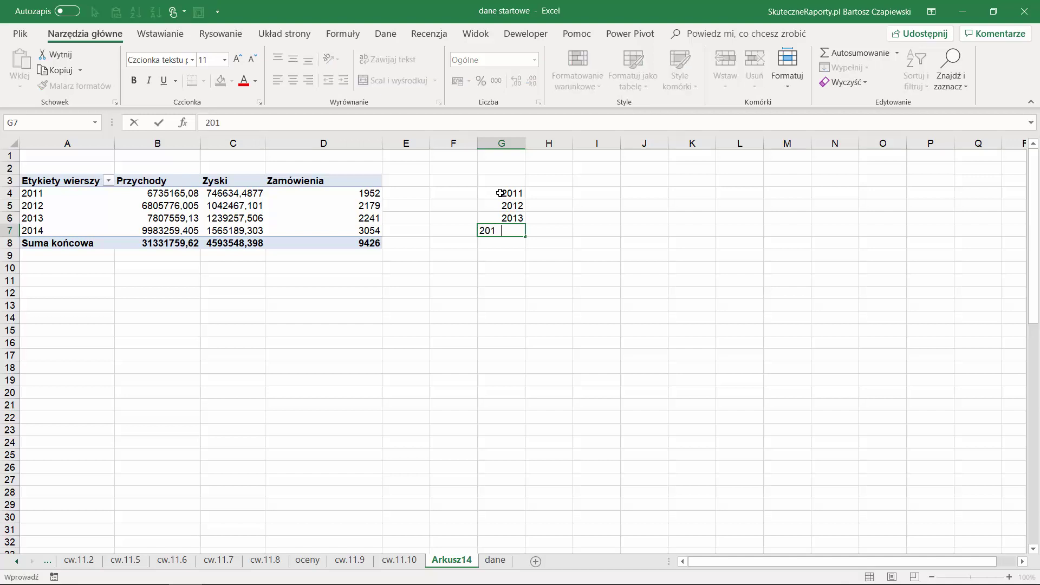
text(4)
key(Return)
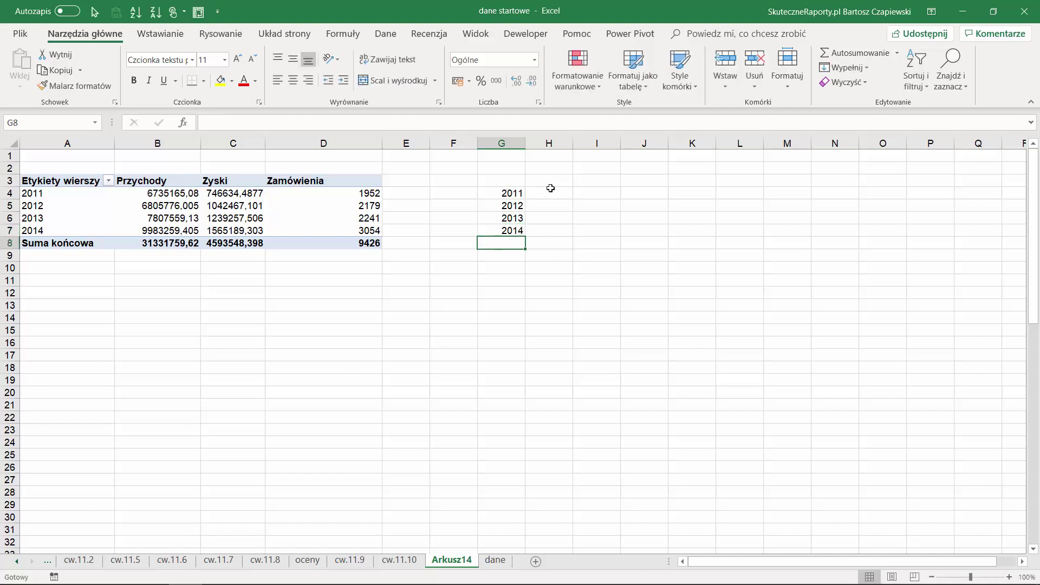
Step: Make H4 a WEŹDANETABELI Przychody lookup using the year in G4, filled down to H7
click(550, 194)
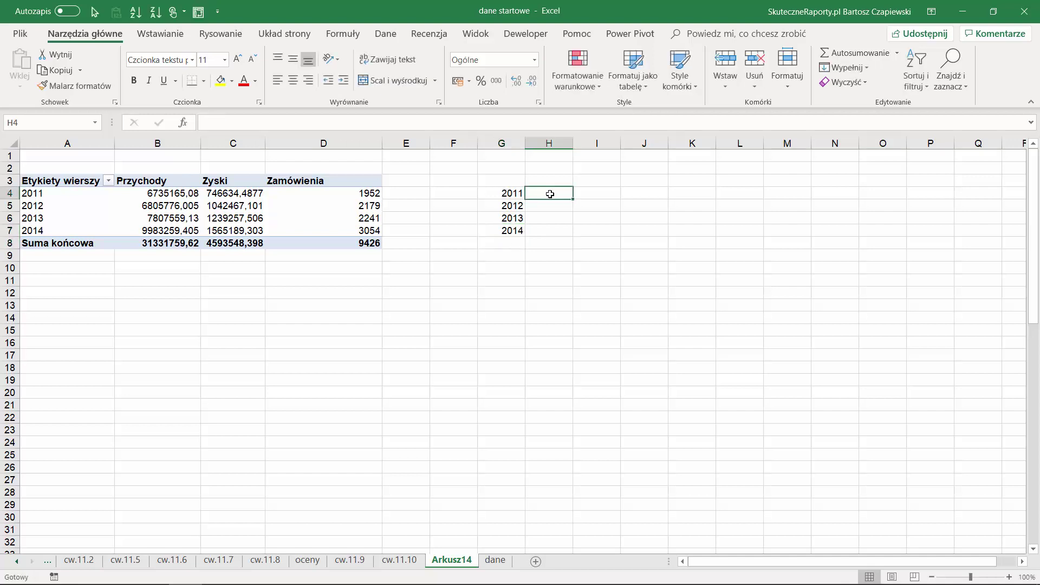
text(=)
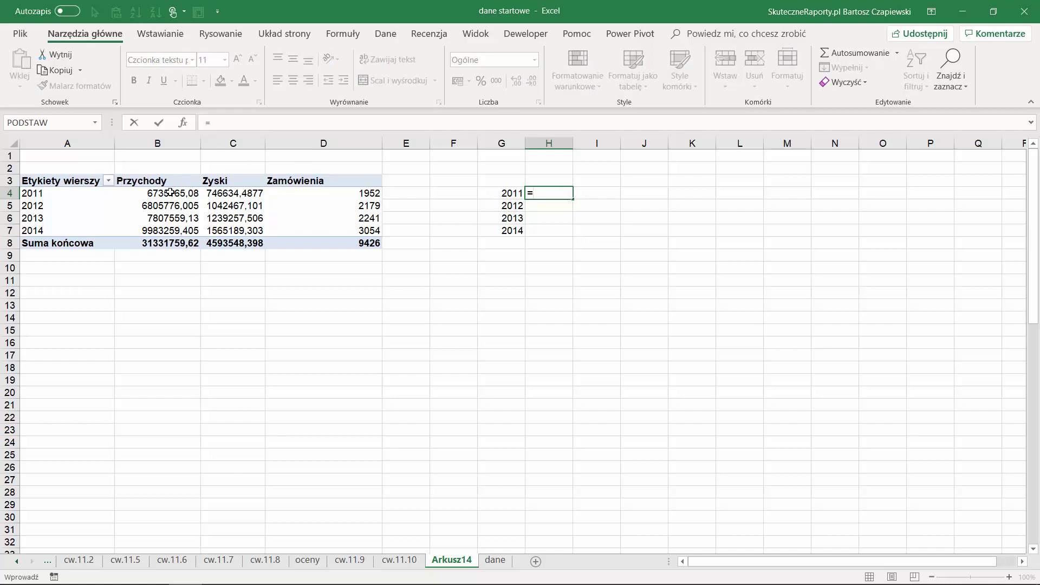
click(170, 192)
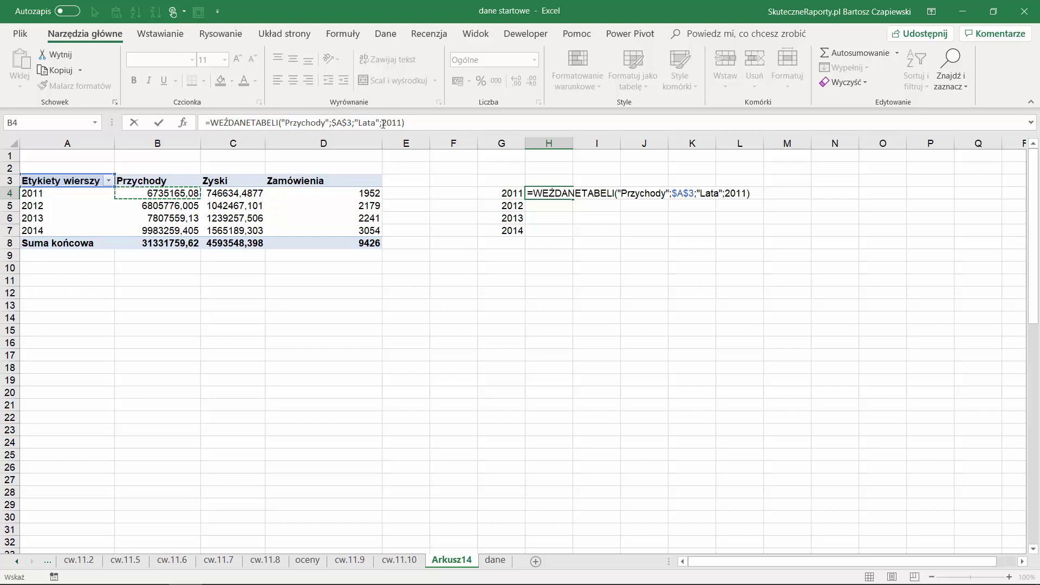
drag(382, 123, 400, 124)
key(Delete)
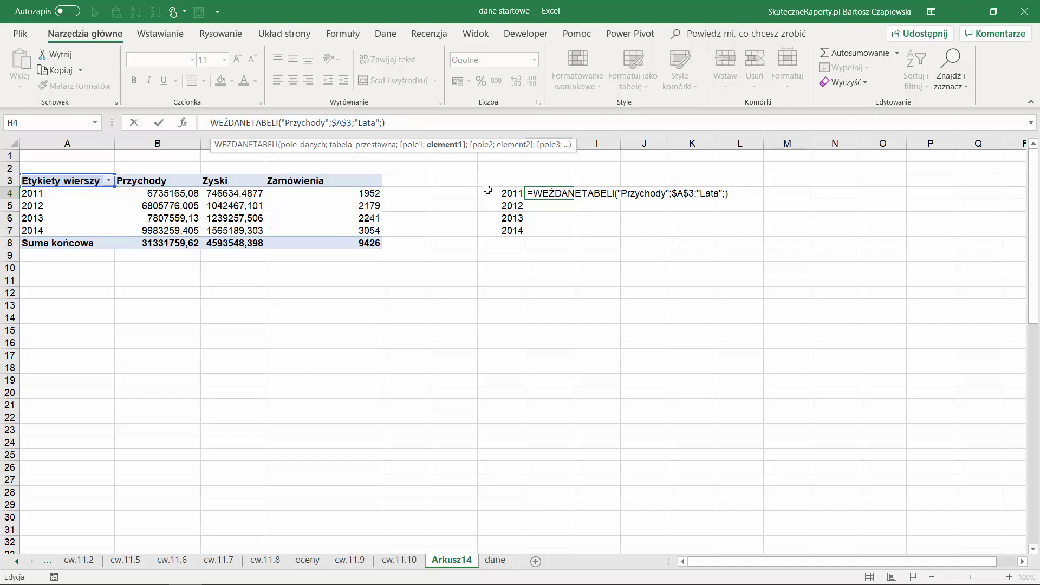
click(496, 192)
key(ctrl+Return)
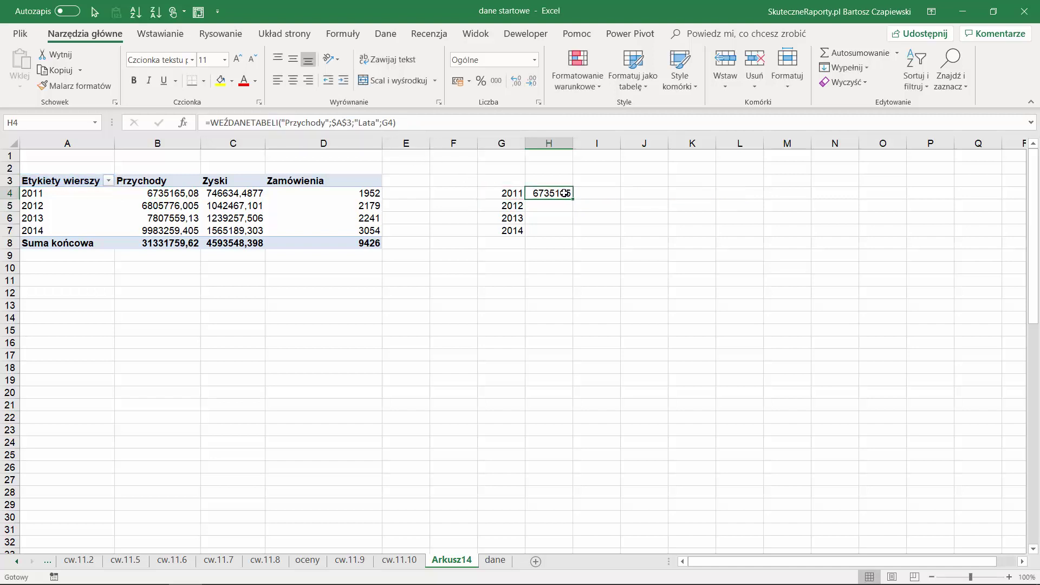
drag(573, 200, 573, 237)
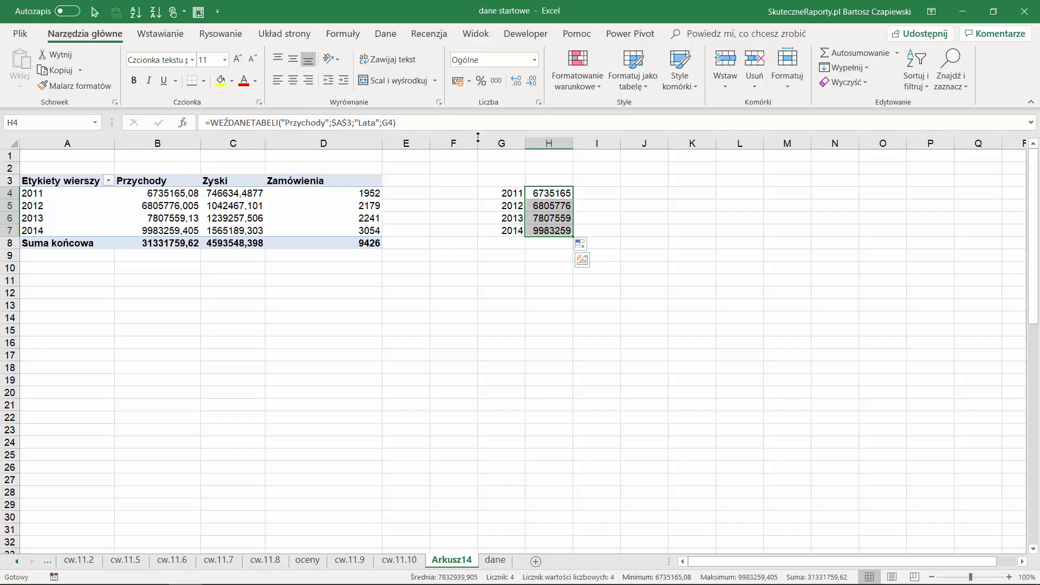
click(509, 159)
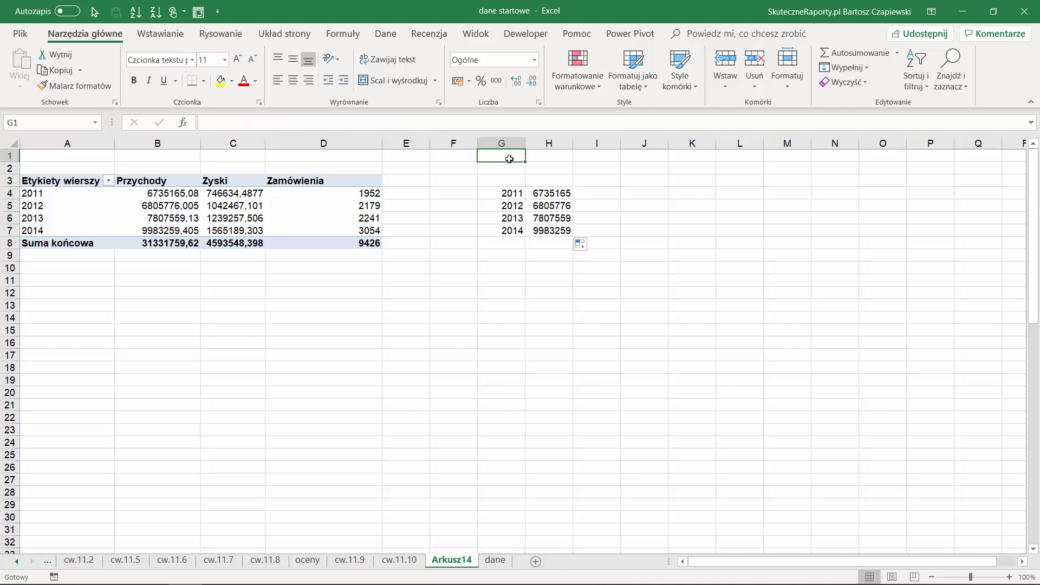
Step: Look over the Data Validation options on the Dane tab
click(527, 34)
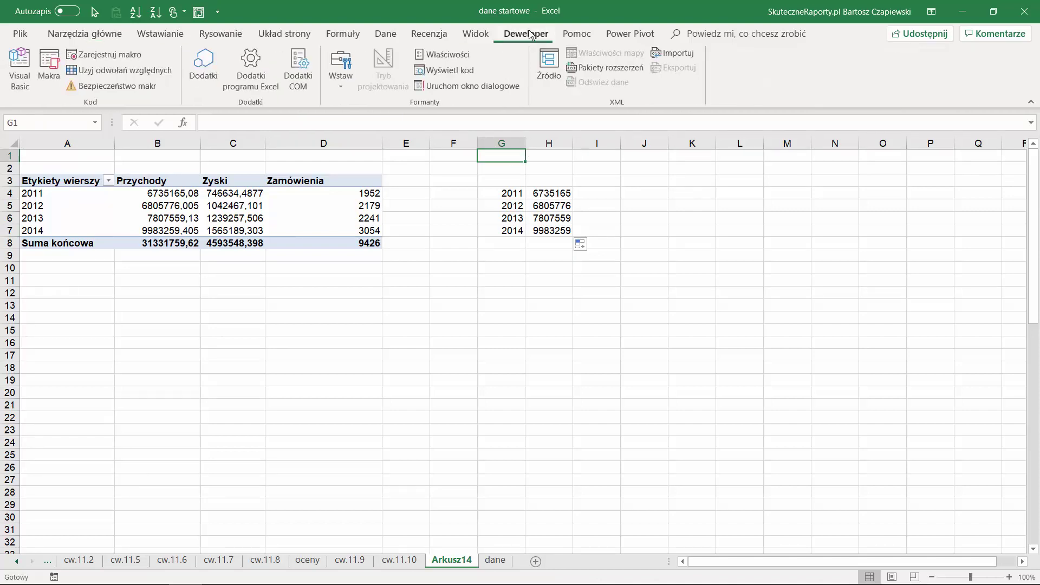
click(382, 31)
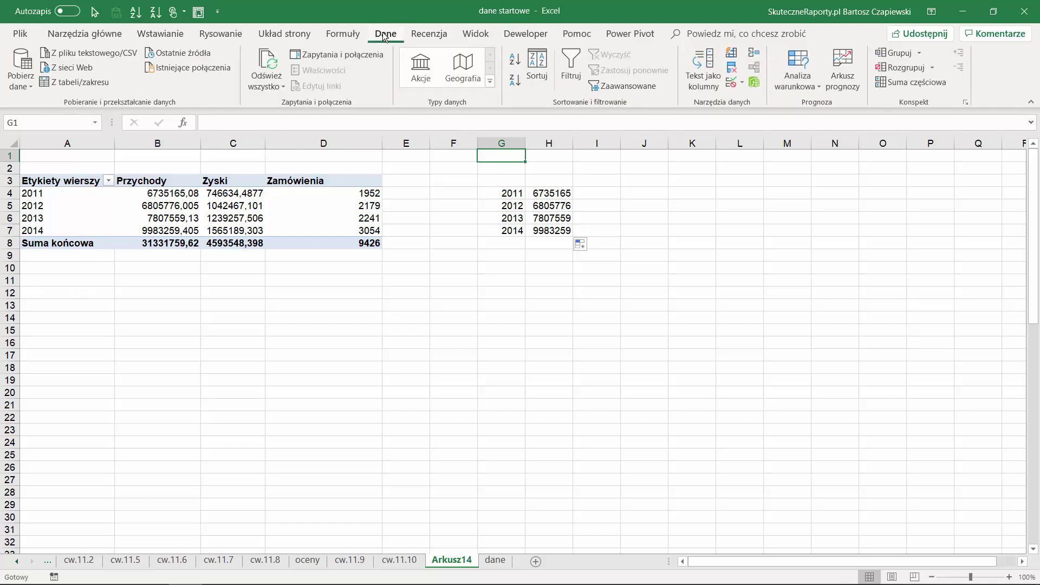
click(743, 85)
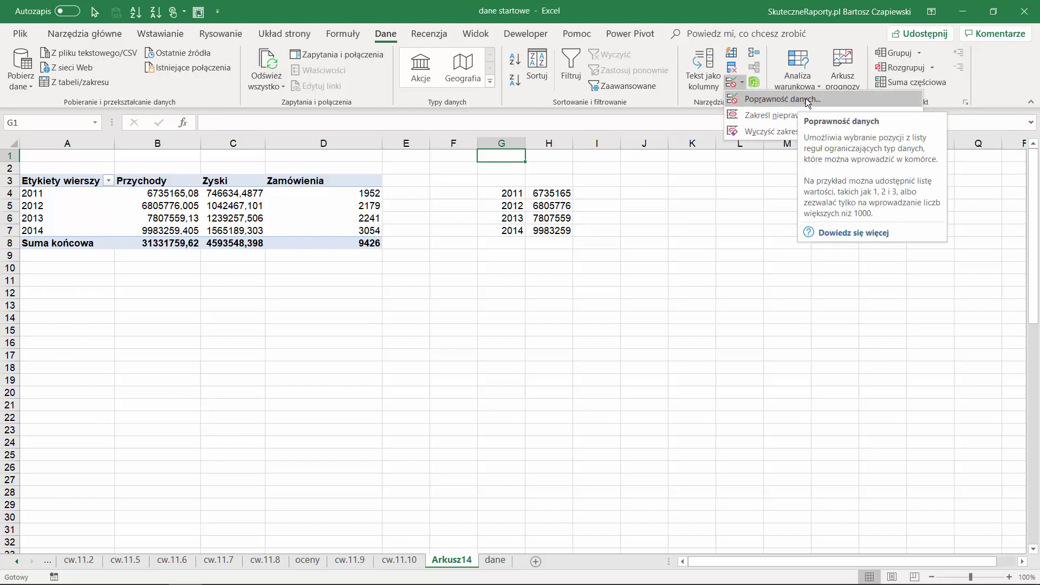
click(515, 155)
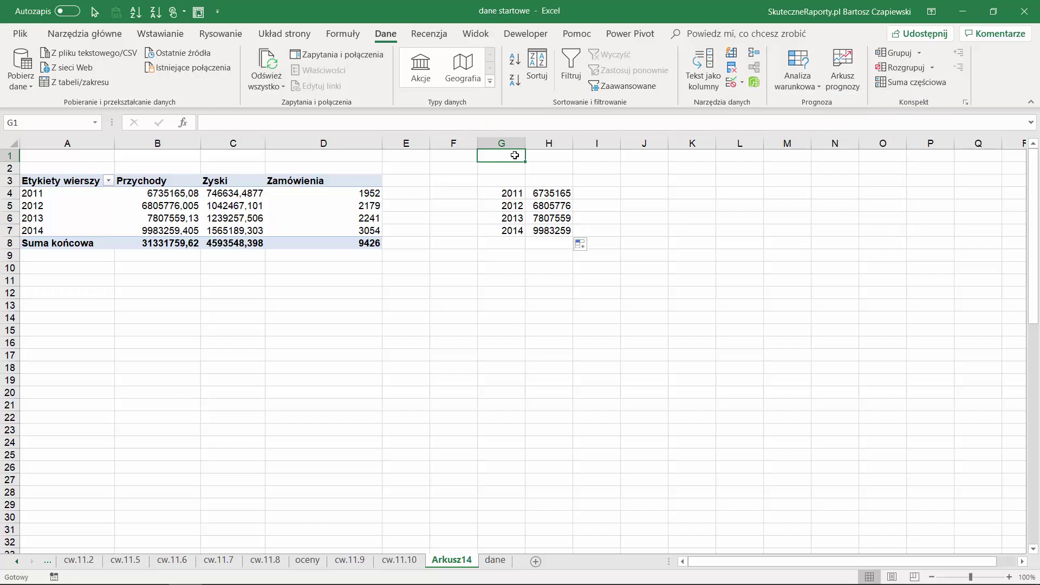
Step: Label G1 'Wybierz miarę' and autofit column G to the text
text(Wybi)
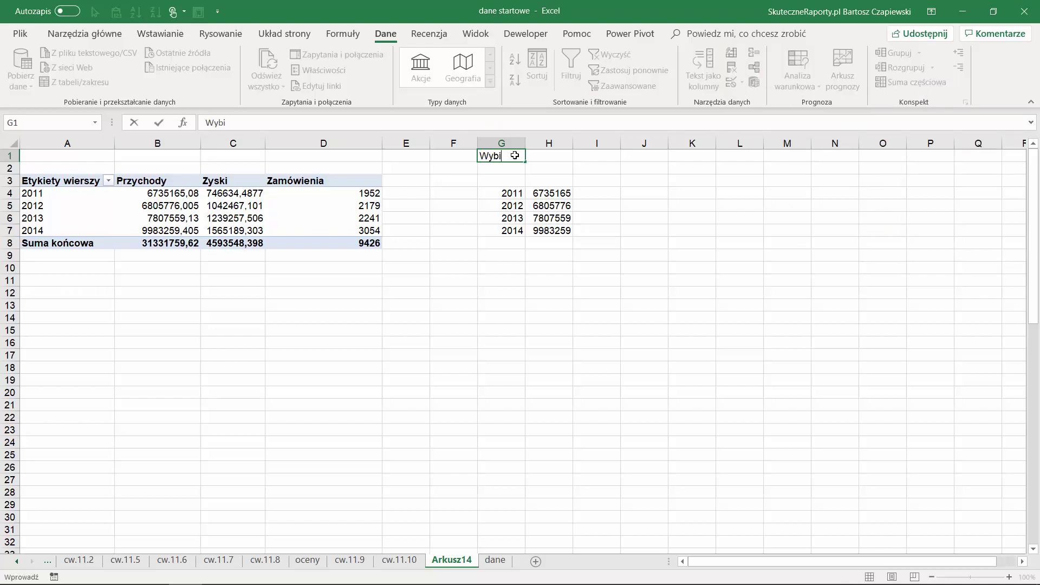
text(erz)
text( miarę)
key(Return)
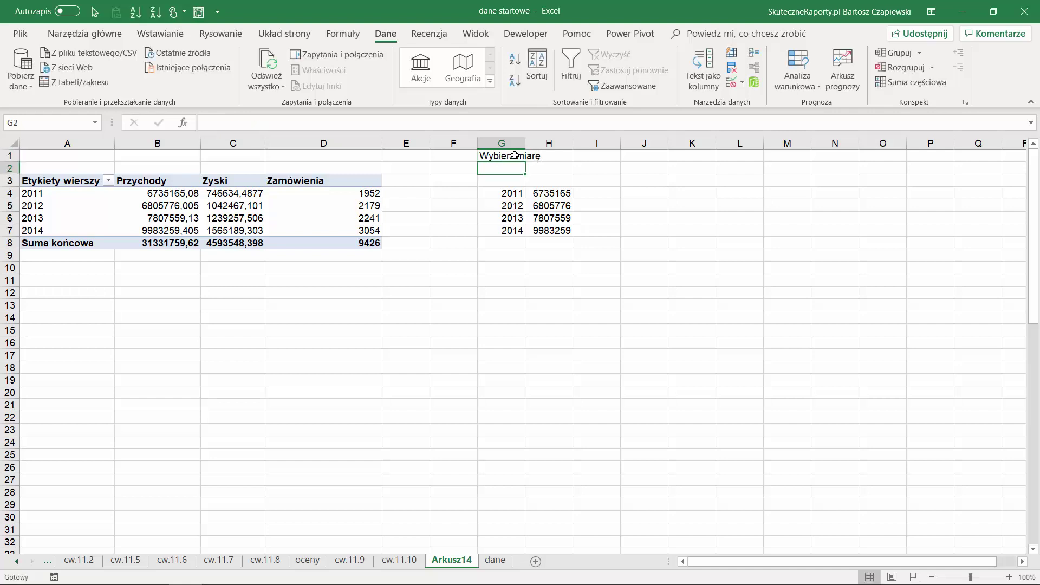
double_click(525, 143)
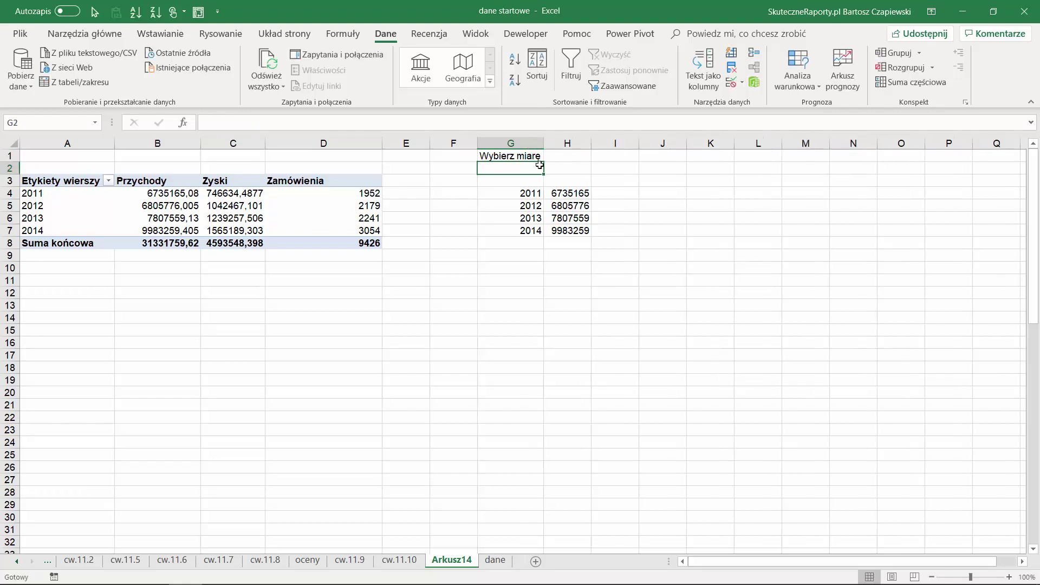
click(566, 156)
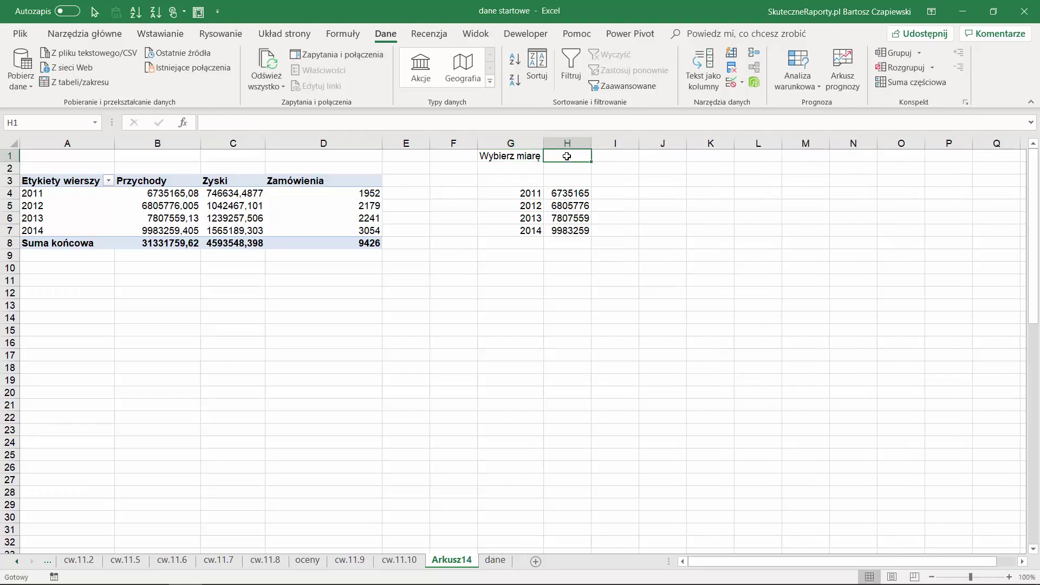
Step: Give H1 list validation with source 'Przychody;Zyski;Zamówienia'
click(743, 83)
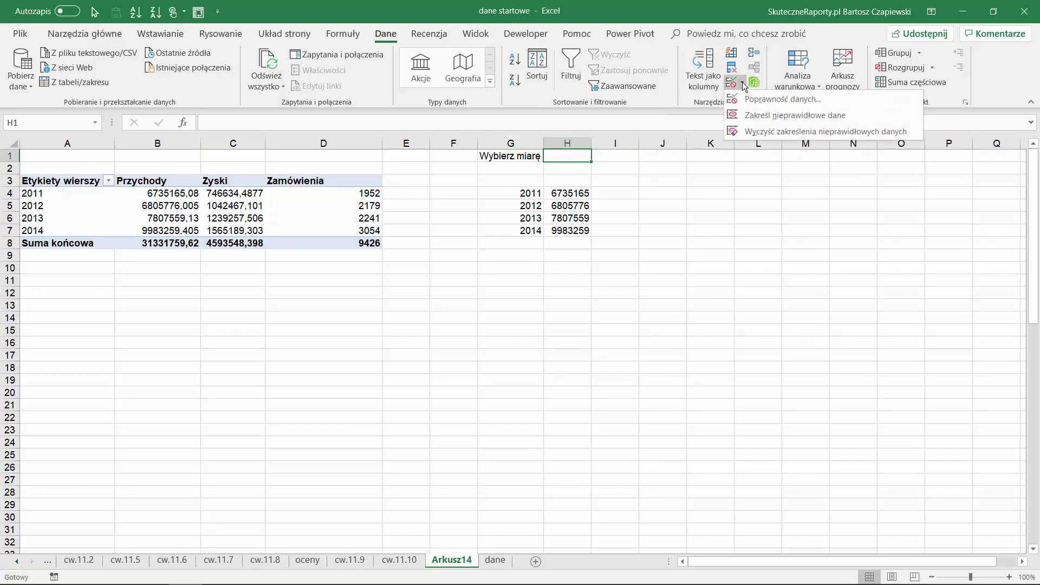
click(767, 100)
click(401, 258)
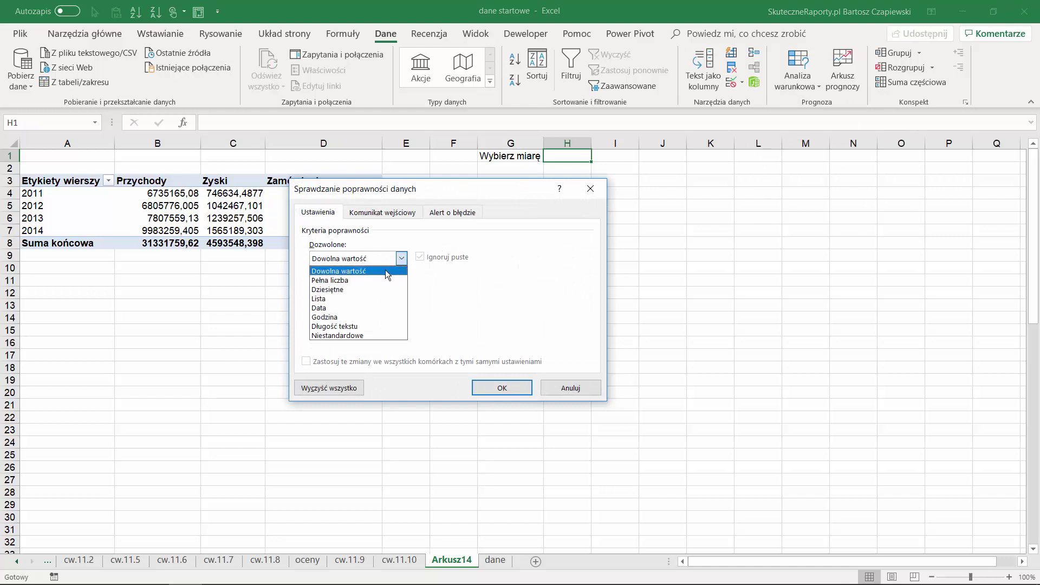
click(360, 296)
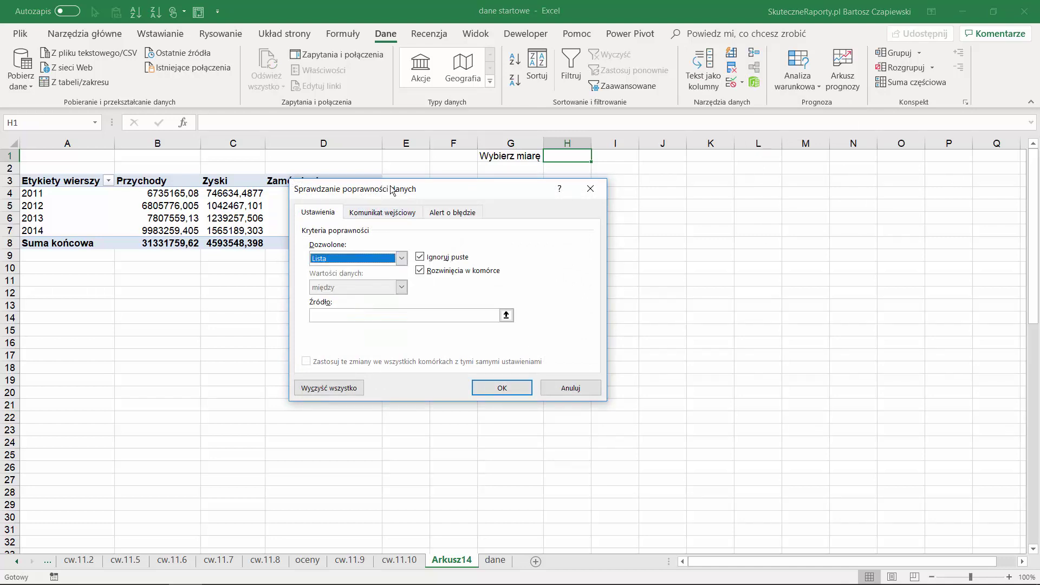
drag(391, 191, 547, 258)
click(501, 382)
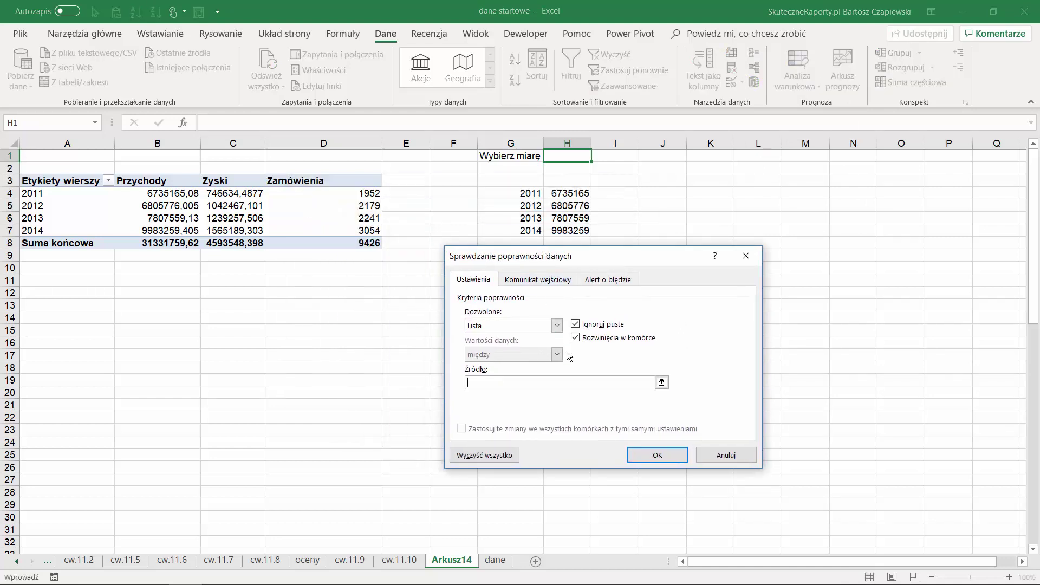
text(Przychody)
key(BackSpace)
key(BackSpace)
key(BackSpace)
key(BackSpace)
key(BackSpace)
text(chody;)
text(Zys)
text(ki;Zamówienia)
click(656, 456)
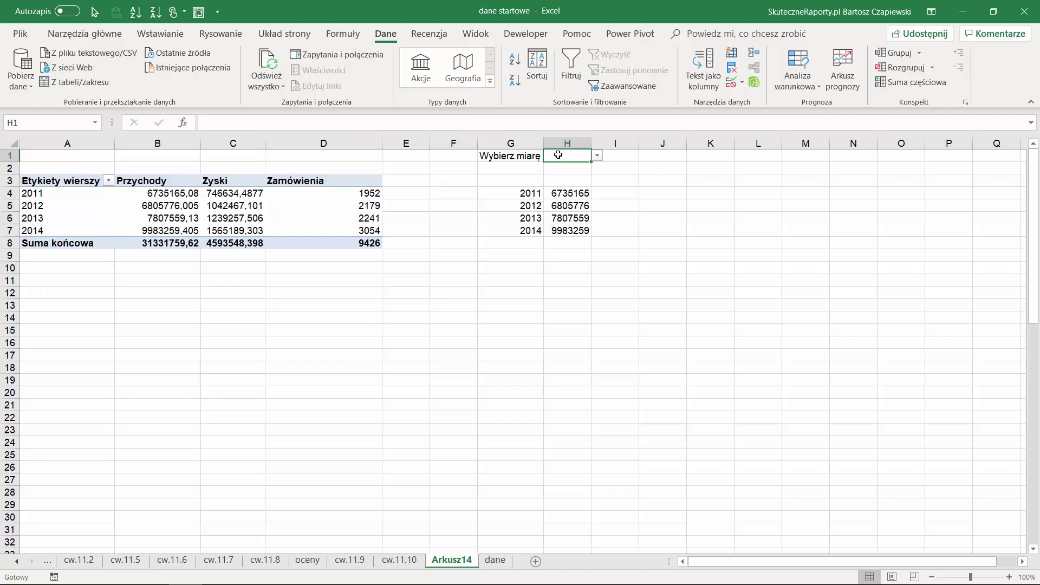
Step: Give H1 a light fill colour and widen column H
click(107, 37)
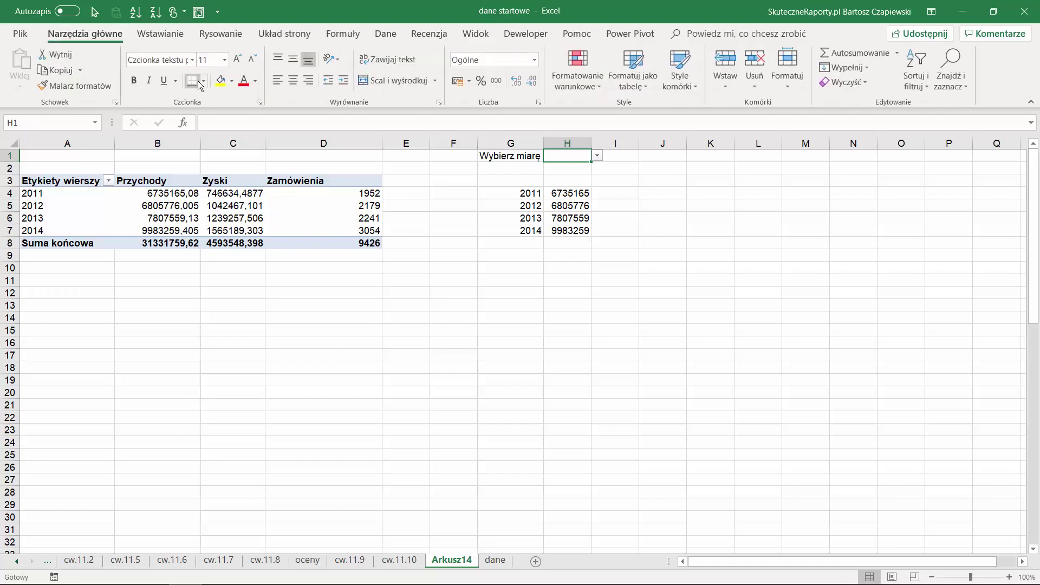
click(232, 81)
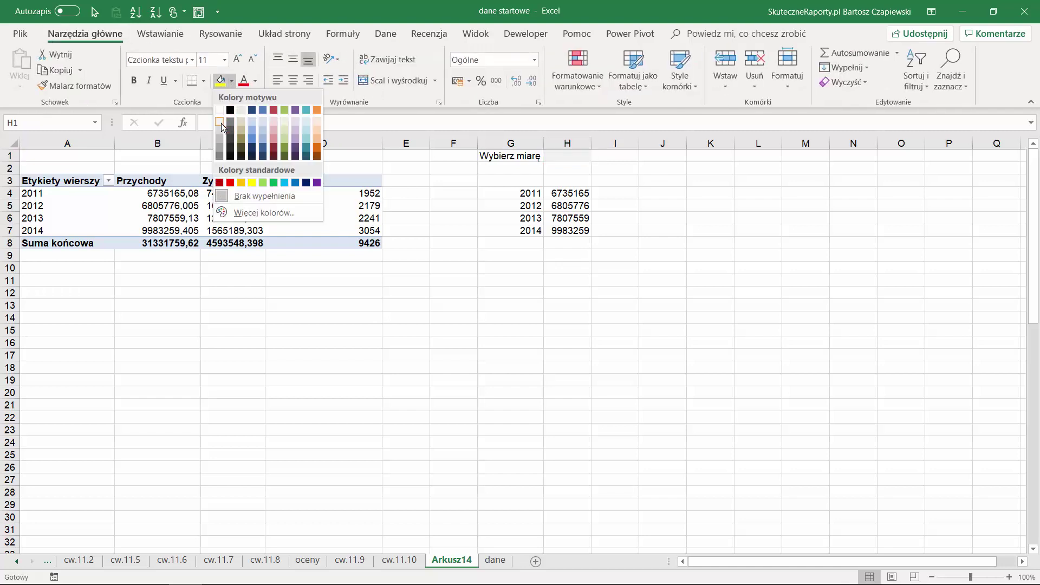
click(221, 123)
drag(590, 143, 600, 143)
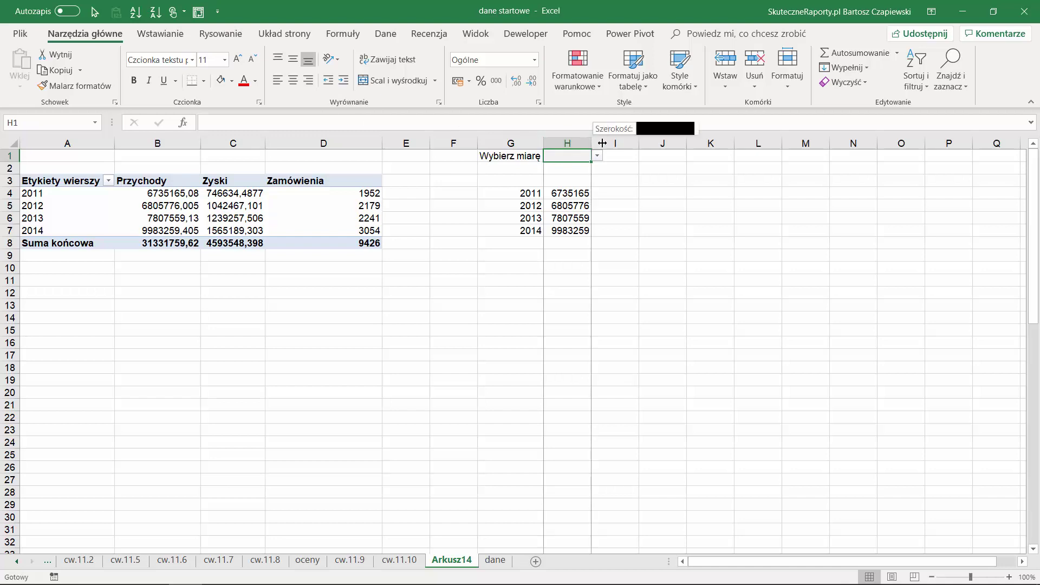
Step: Test the H1 dropdown by switching between Przychody, Zyski and another measure
click(606, 155)
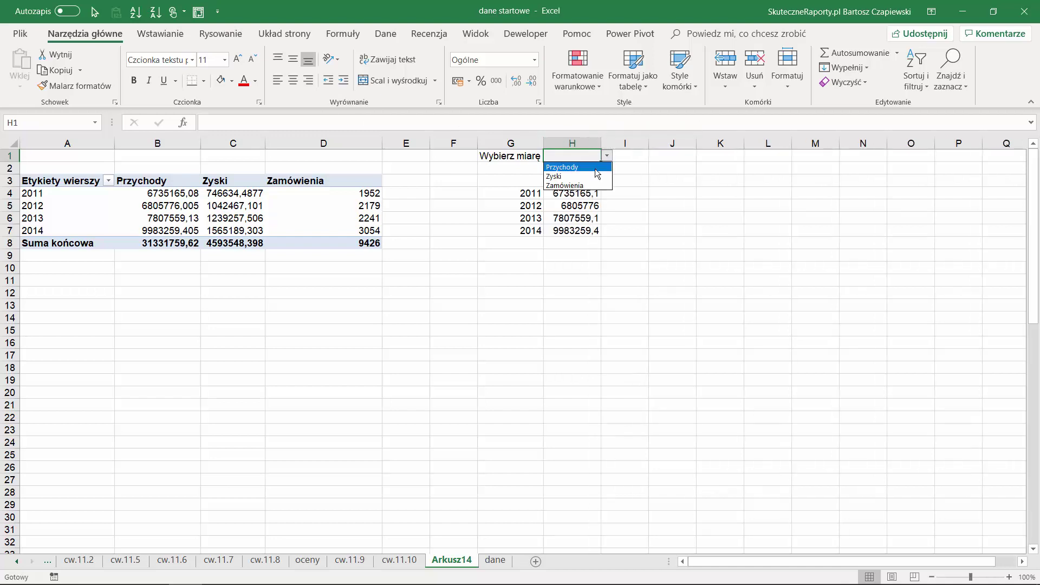
click(599, 167)
click(606, 156)
click(593, 176)
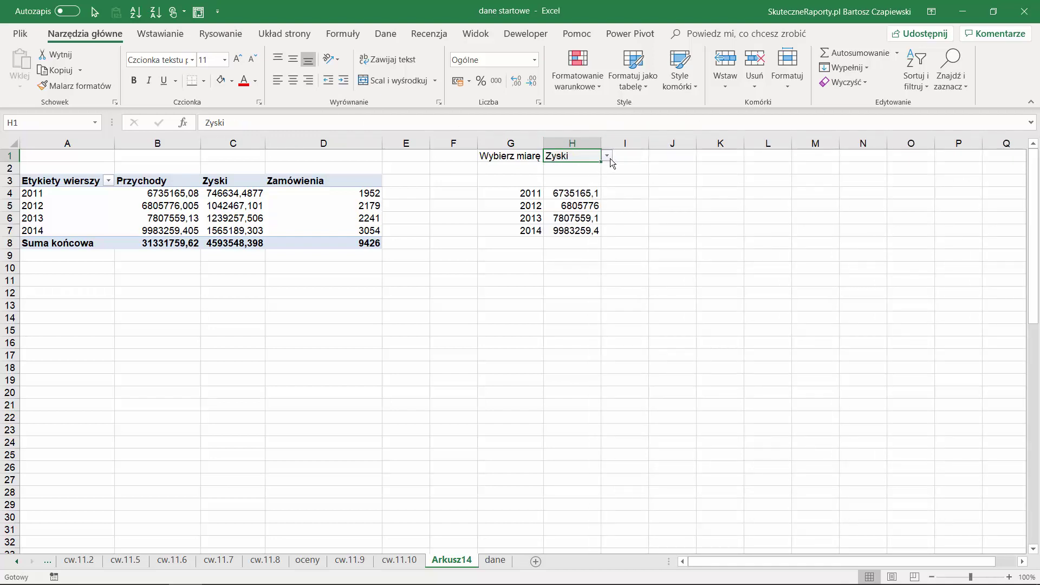
click(607, 156)
click(593, 182)
click(579, 192)
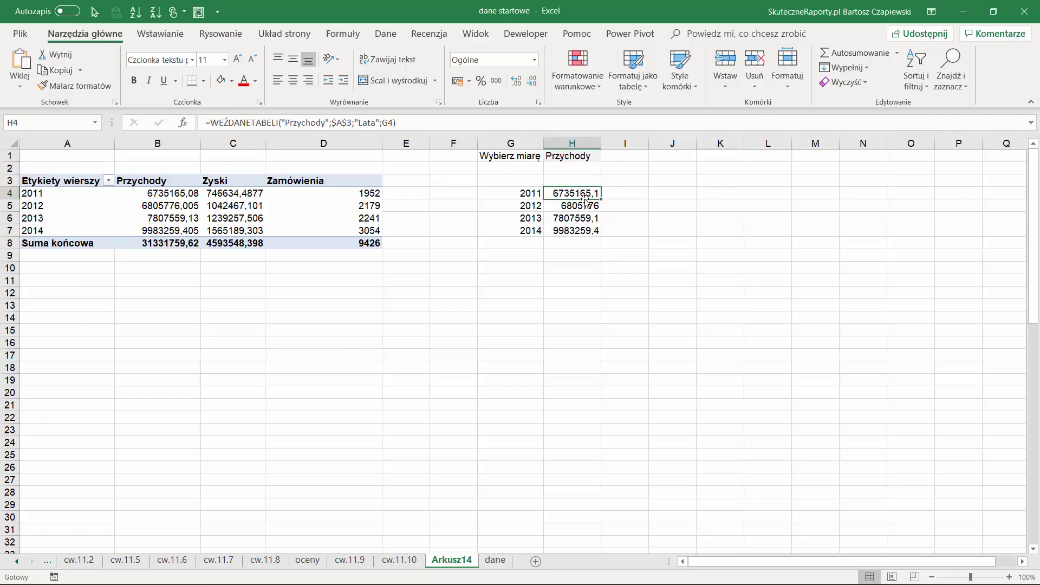
Step: Replace the hard-coded Przychody field in H4's formula with $H$1 and fill it to H7
click(329, 122)
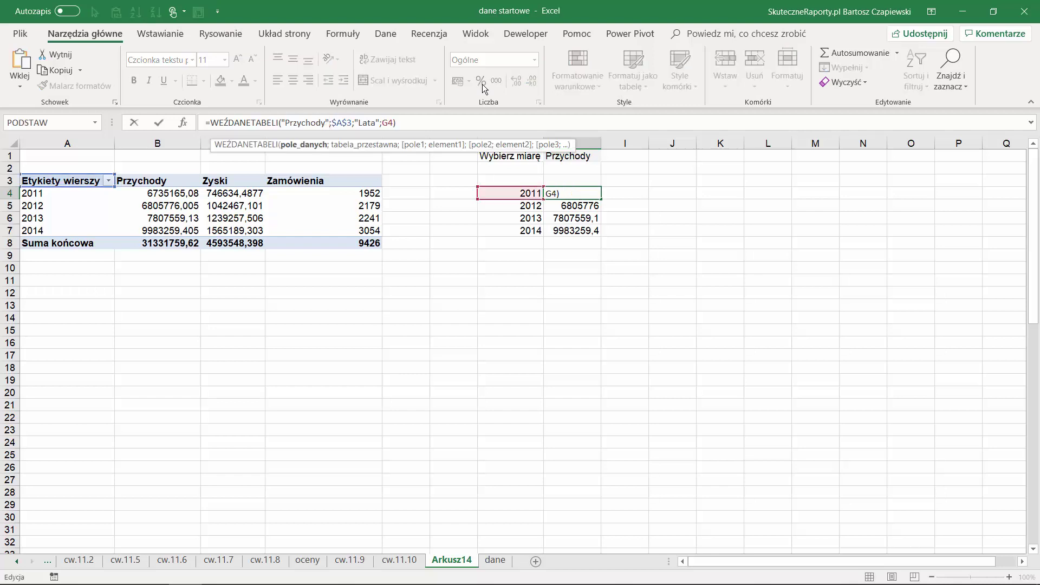
key(BackSpace)
key(BackSpace)
key(BackSpace)
key(BackSpace)
key(BackSpace)
key(BackSpace)
key(BackSpace)
key(BackSpace)
key(BackSpace)
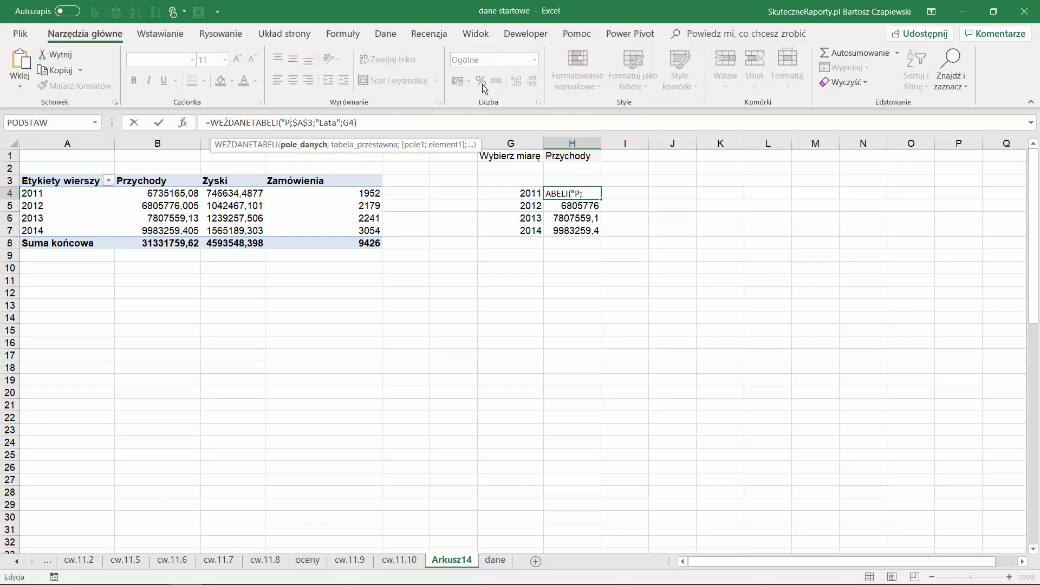
key(BackSpace)
key(BackSpace)
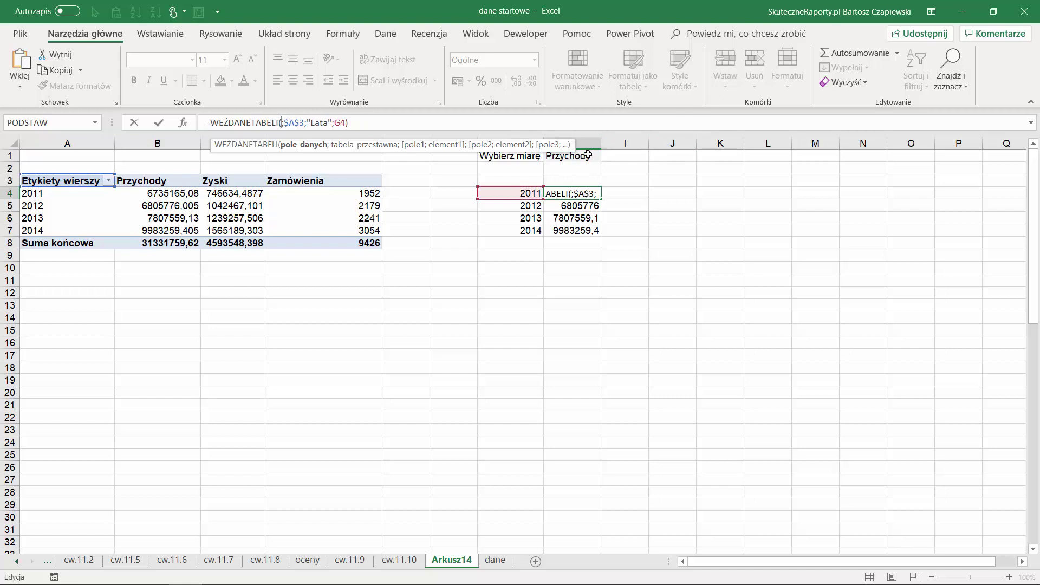
click(586, 155)
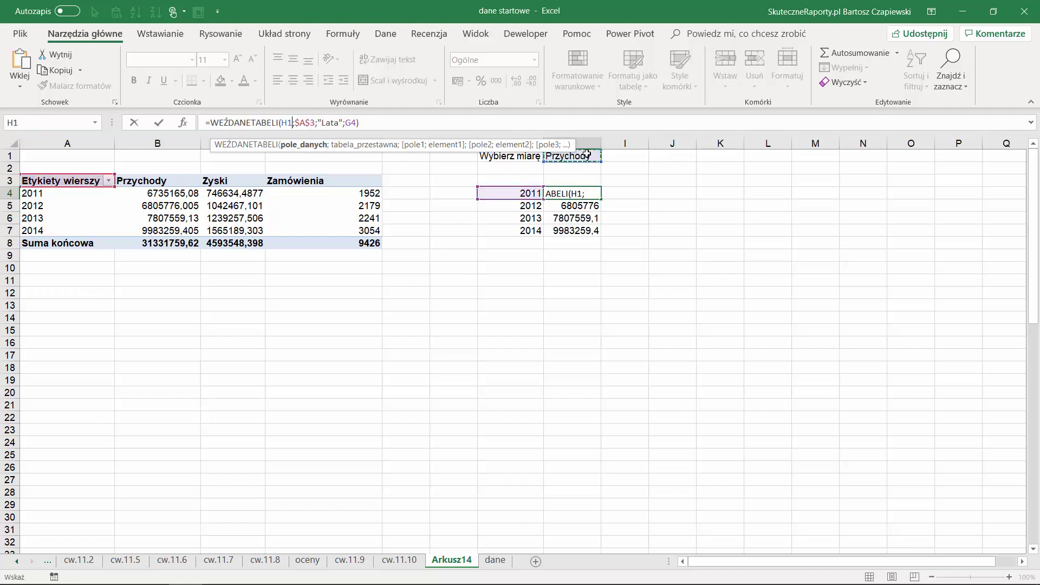
key(F4)
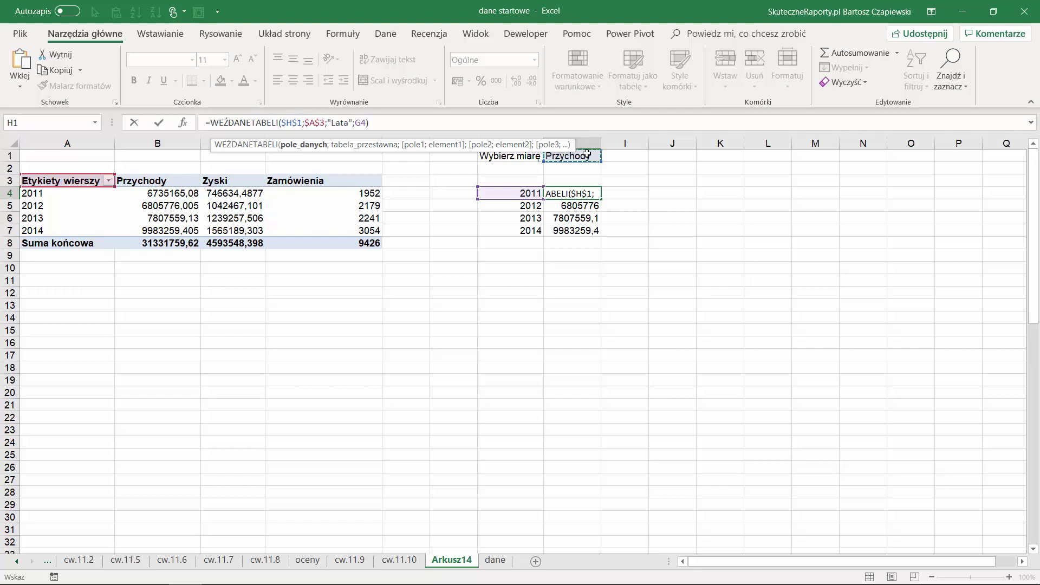
key(Return)
click(577, 194)
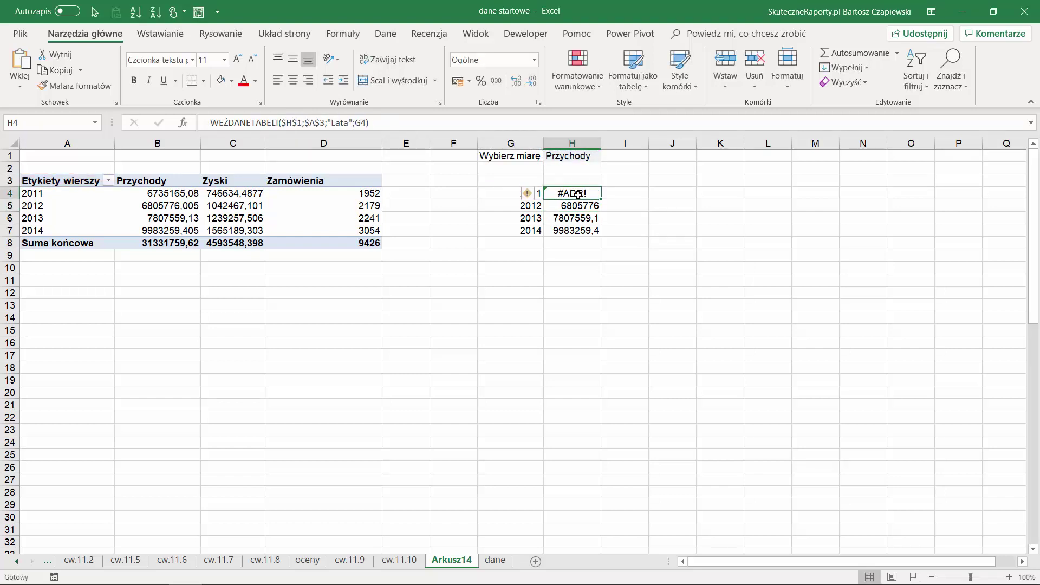
drag(601, 200, 596, 233)
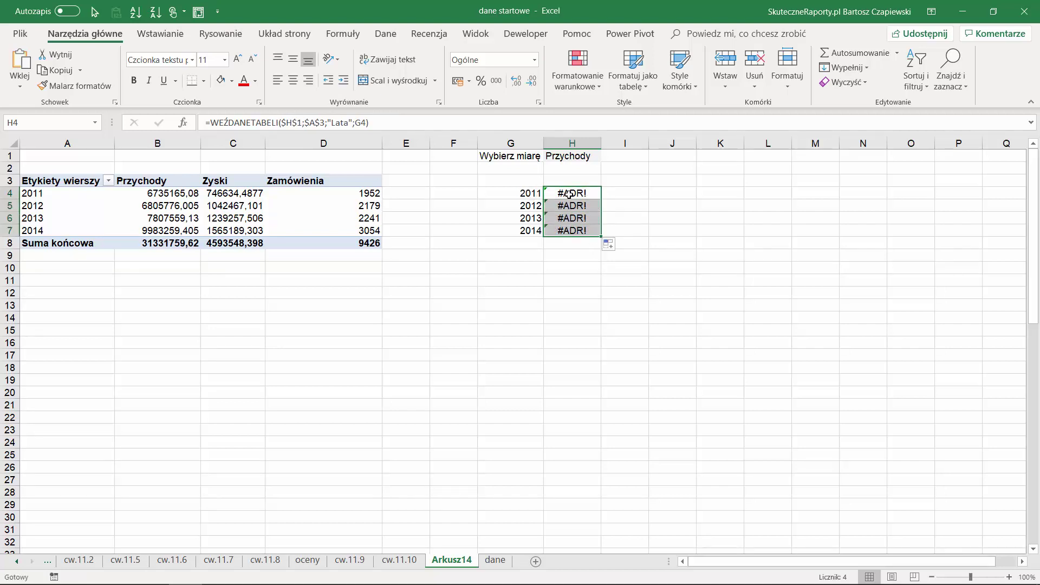
Step: Append &"" after $H$1 in H4's formula and refill it down to H7
click(569, 194)
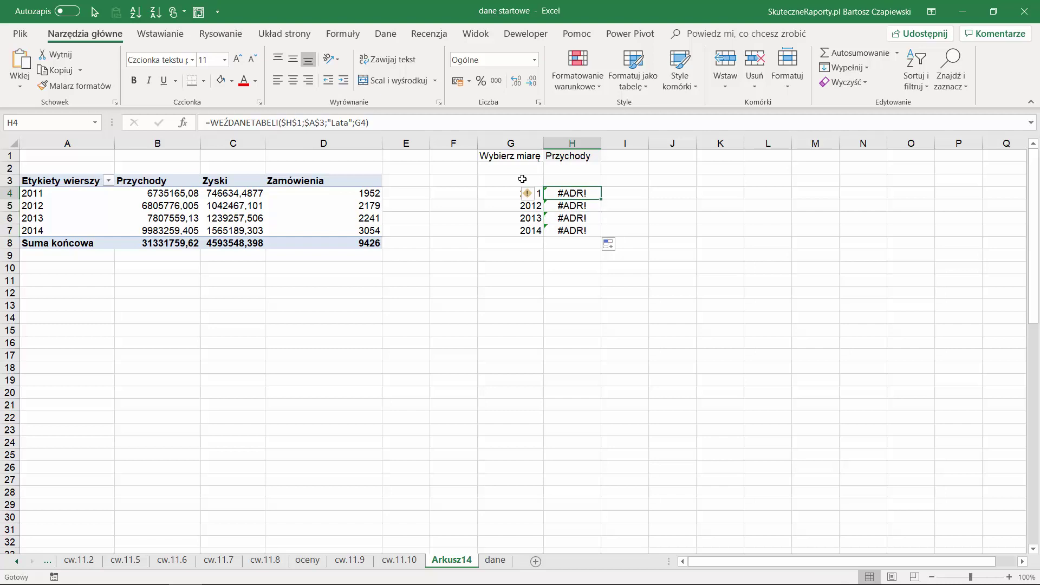
click(300, 123)
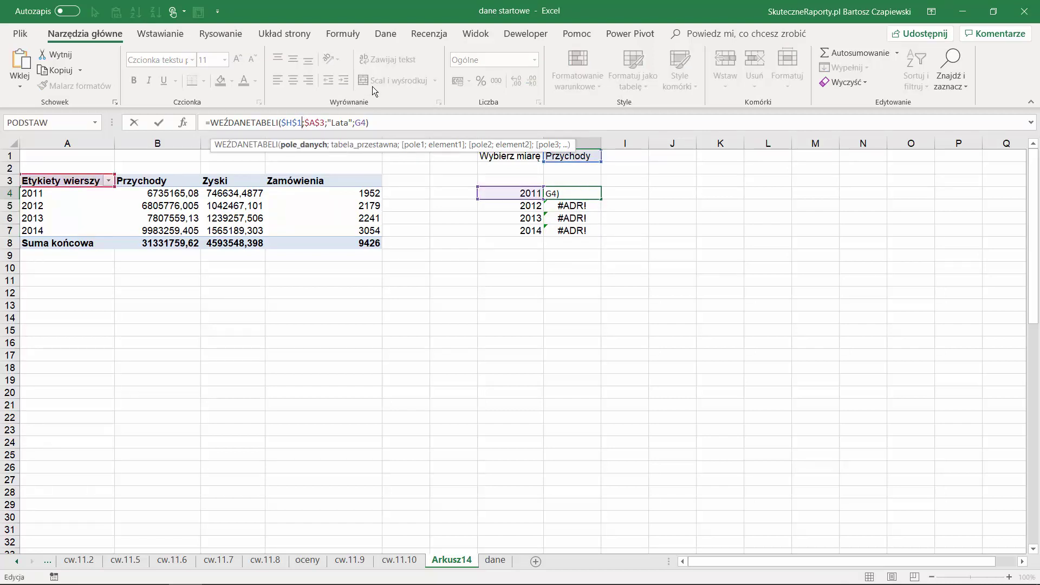
click(582, 156)
text(&)
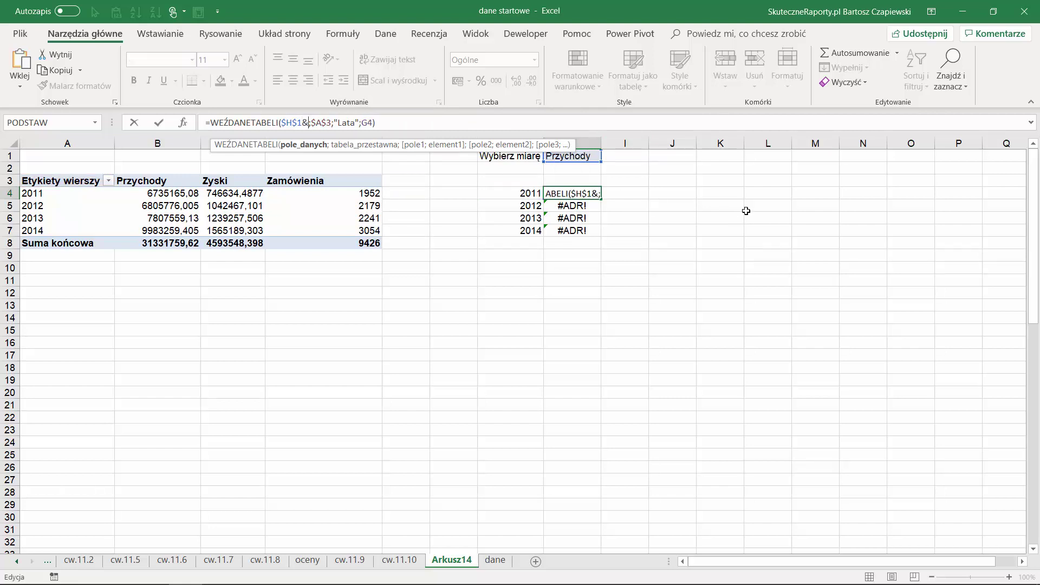
text("")
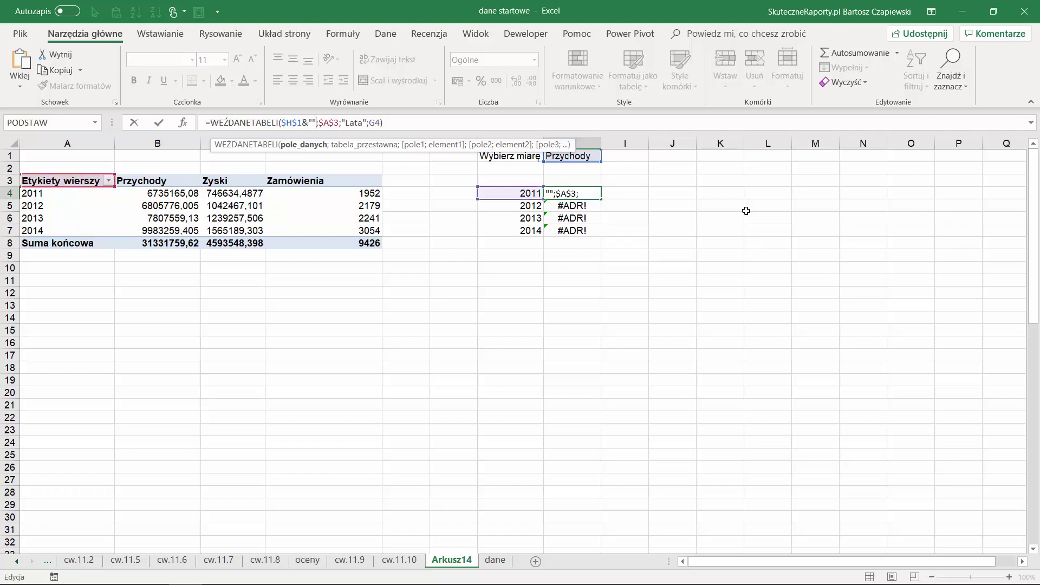
key(Return)
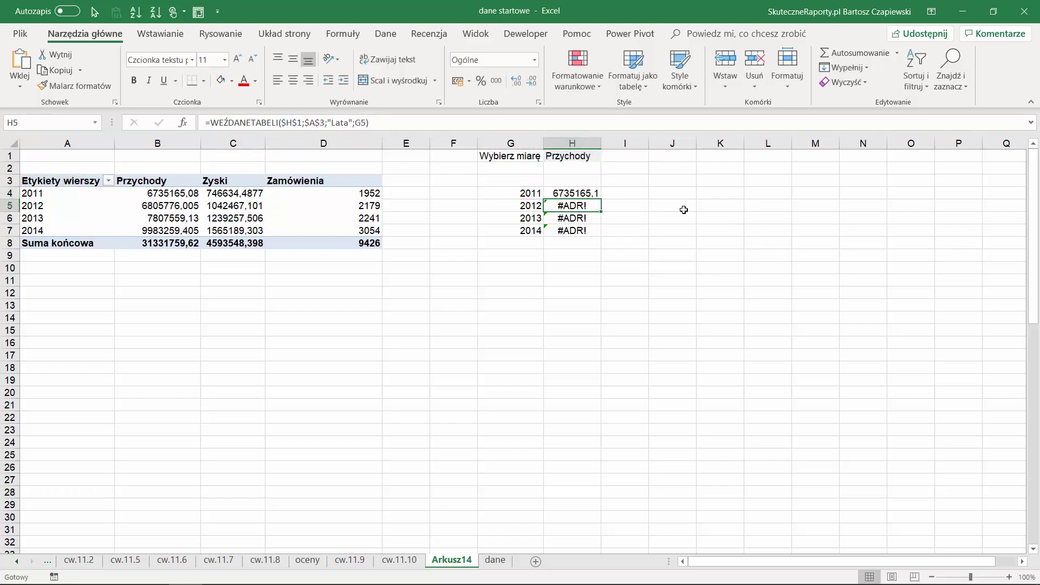
click(595, 193)
drag(600, 199, 598, 231)
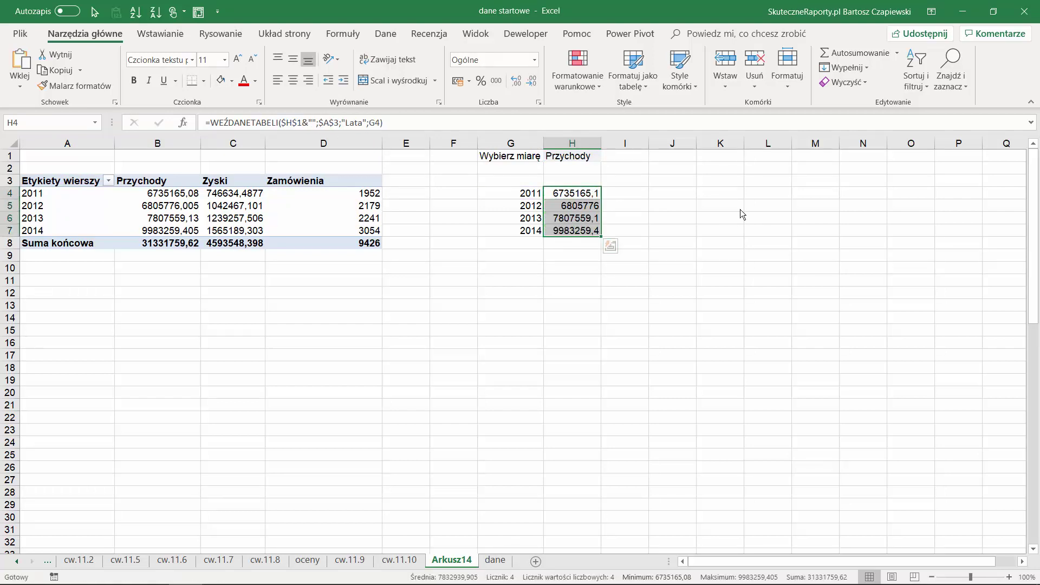
Step: Head the side table with Rok in G3 and Wskaźnik in H3
click(517, 181)
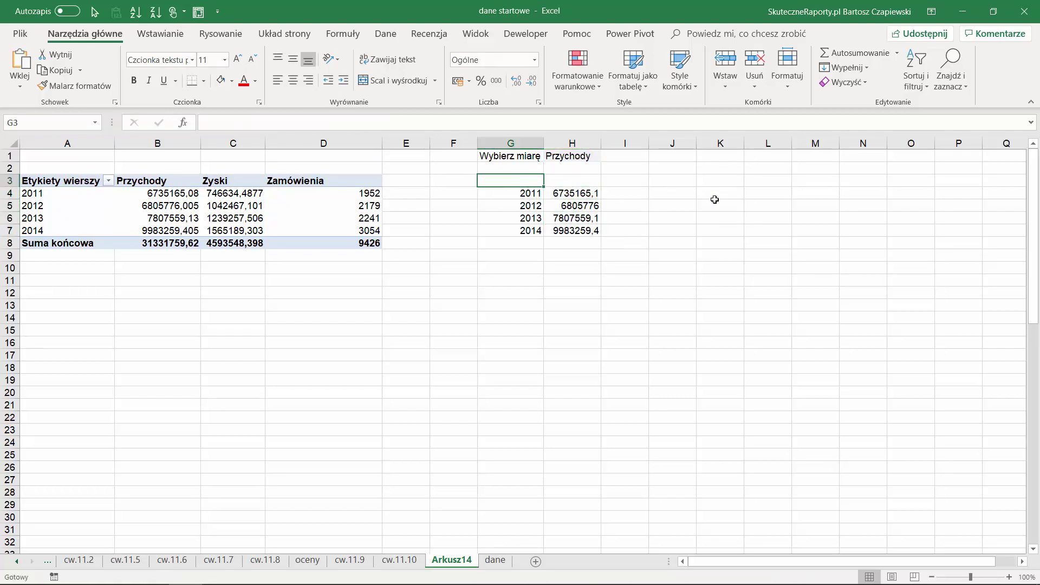
text(Rok)
key(Tab)
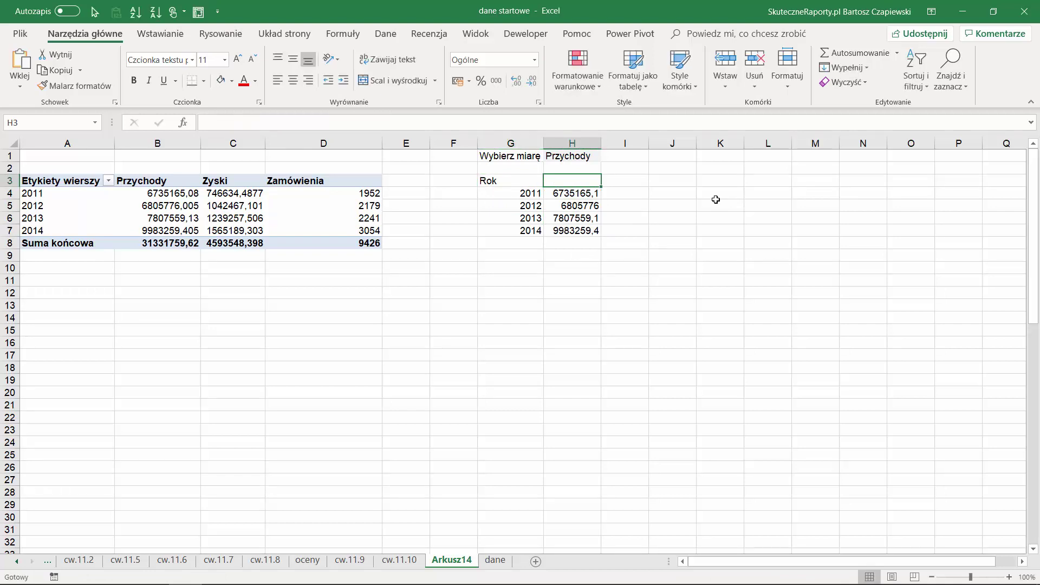
text(Wskaźni)
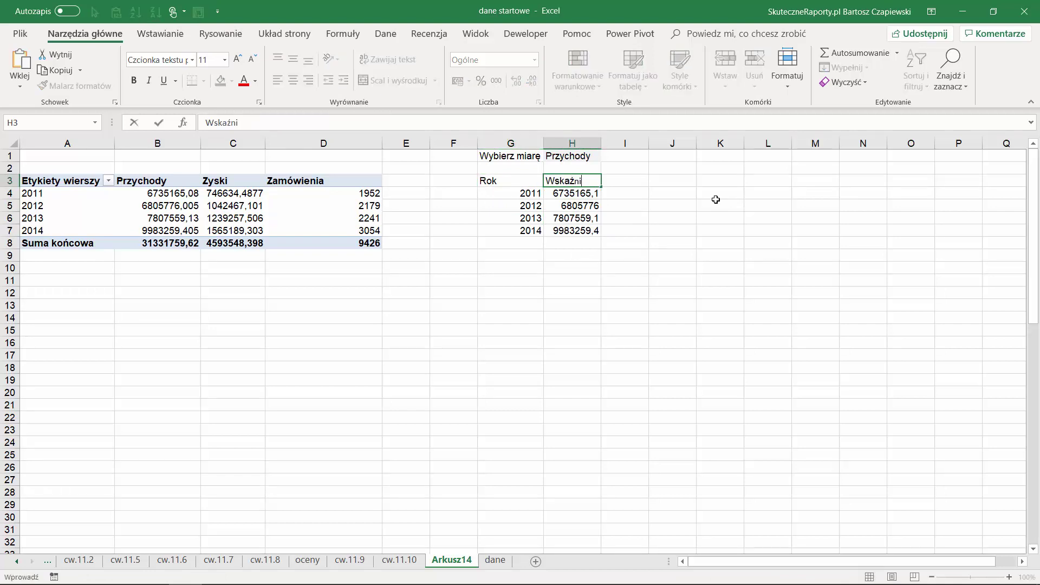
text(k)
key(Return)
Step: Insert an empty clustered column chart
key(alt+n)
click(522, 268)
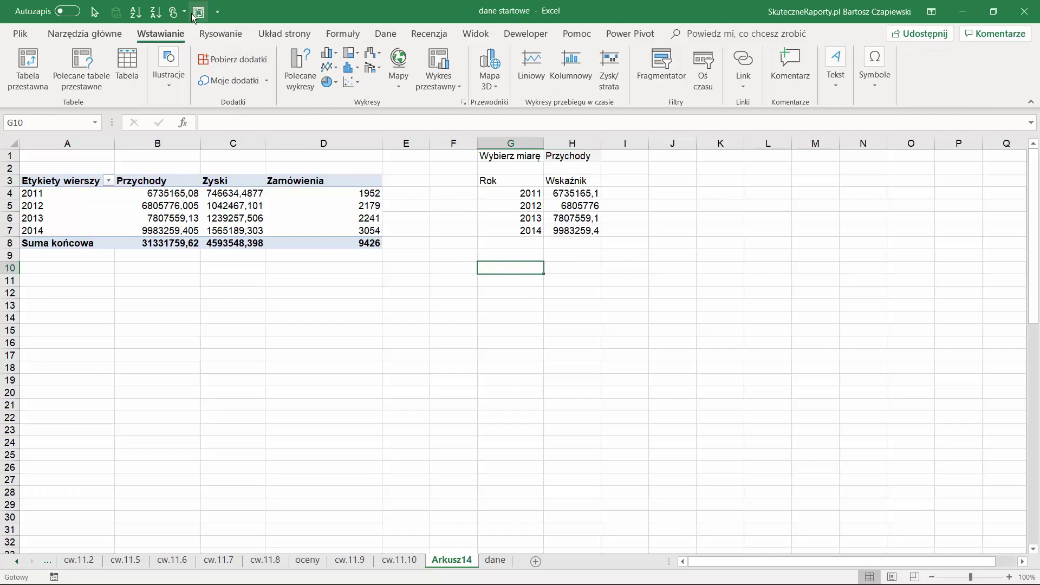
click(328, 52)
click(339, 107)
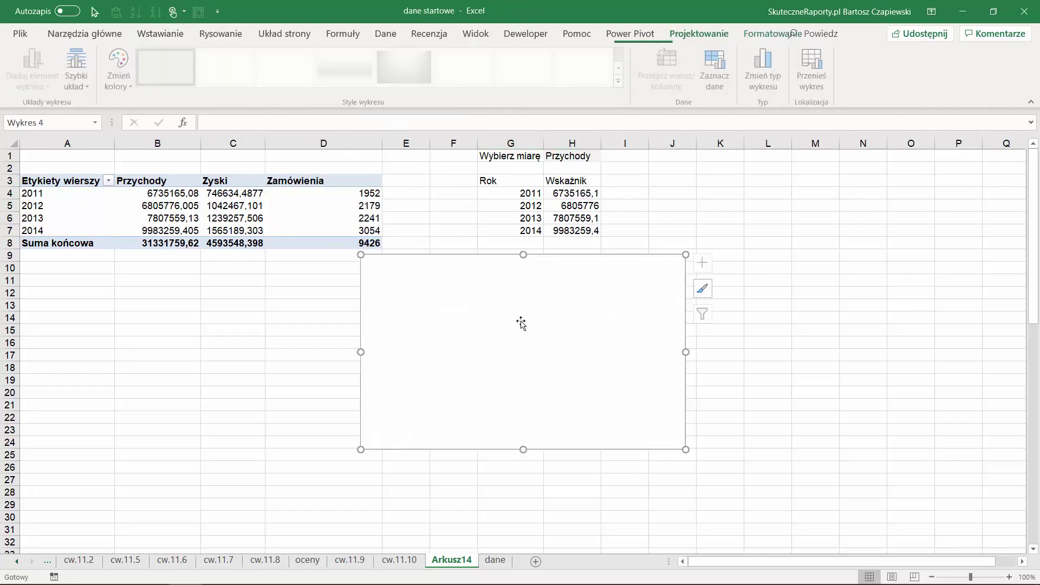
Step: Add a chart series named from H3 (Wskaźnik) with values H4:H7
right_click(543, 345)
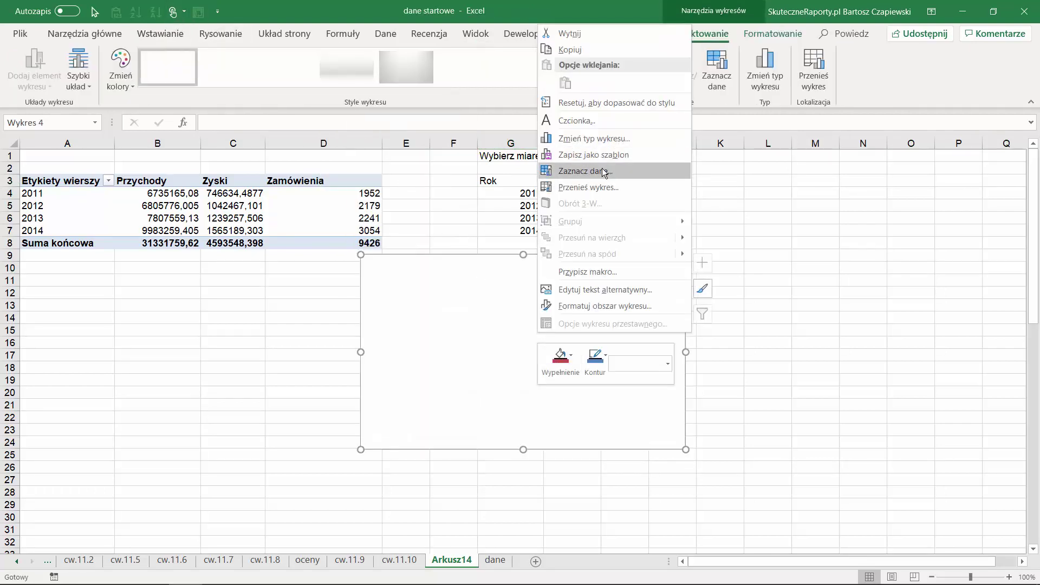
click(605, 172)
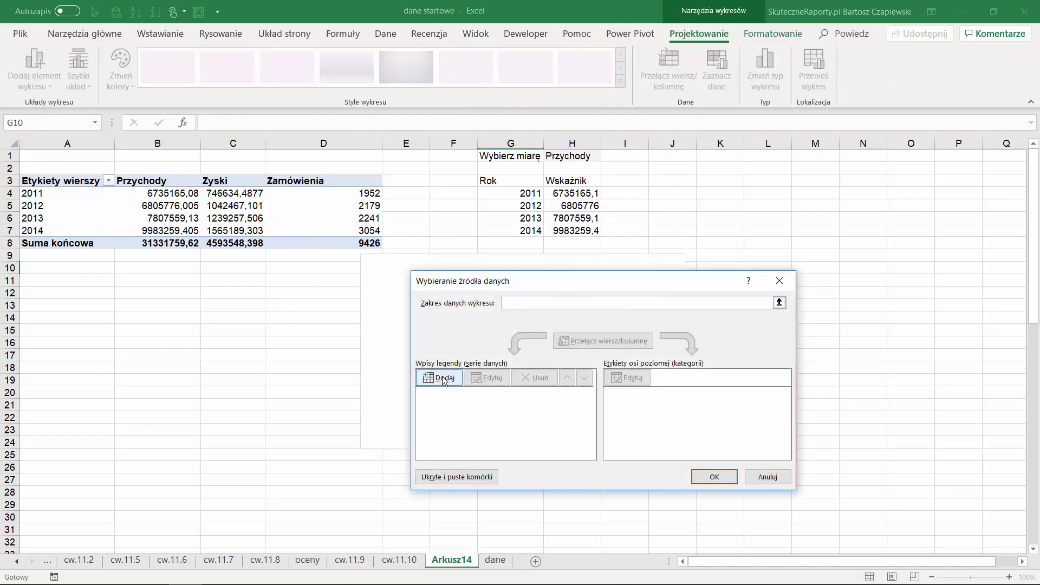
click(442, 376)
click(632, 370)
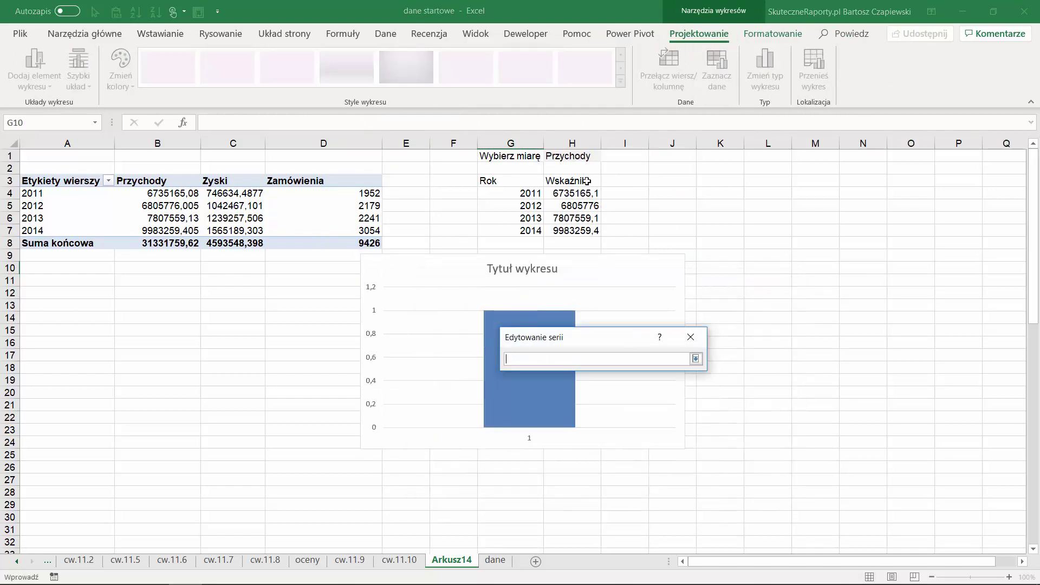
click(571, 181)
click(694, 359)
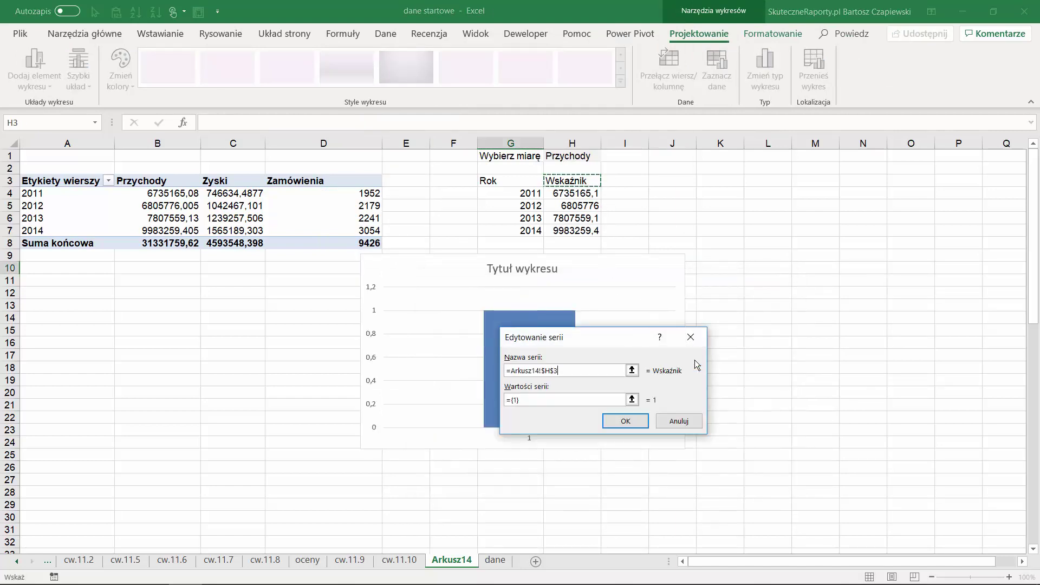
click(632, 400)
drag(571, 192, 571, 230)
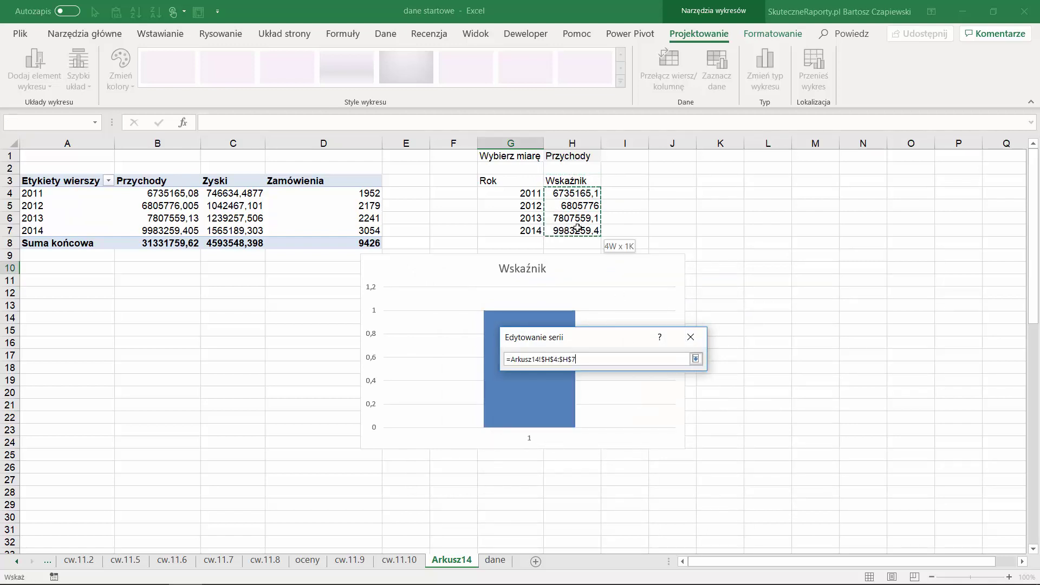
click(694, 358)
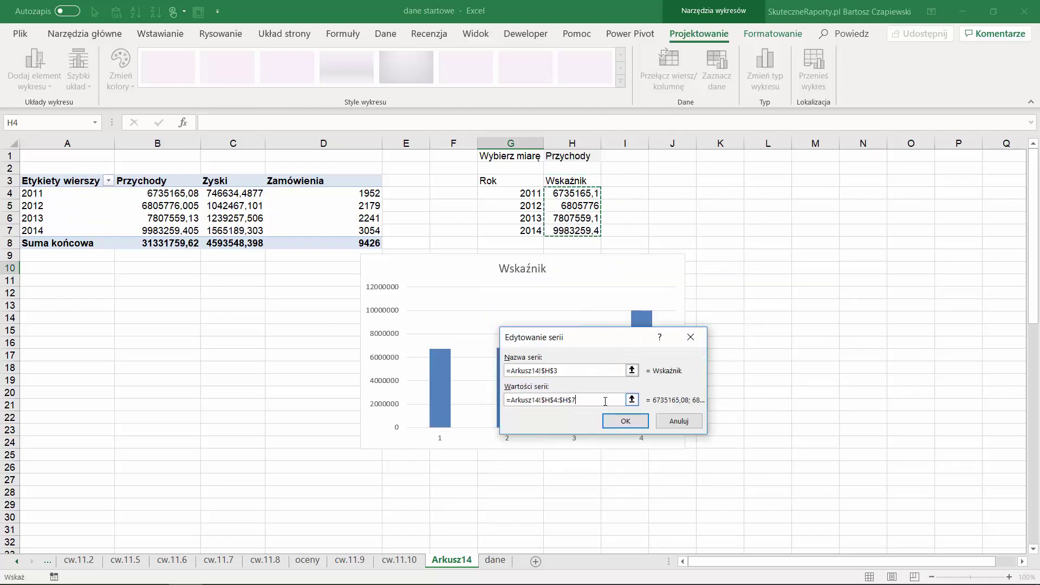
click(623, 424)
Step: Set G4:G7 years as axis labels and move the chart below the side table
click(627, 378)
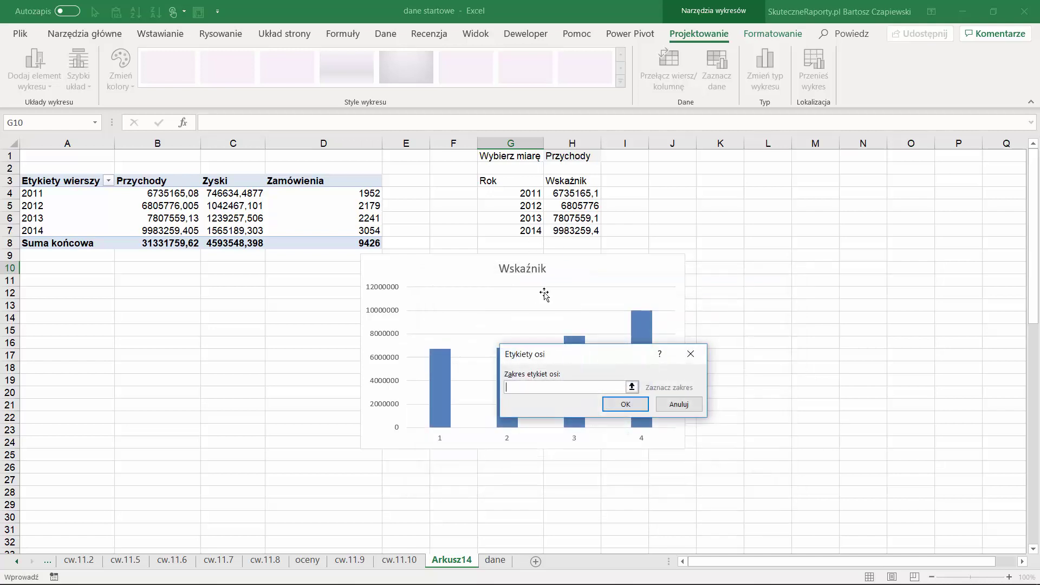
drag(520, 193, 520, 230)
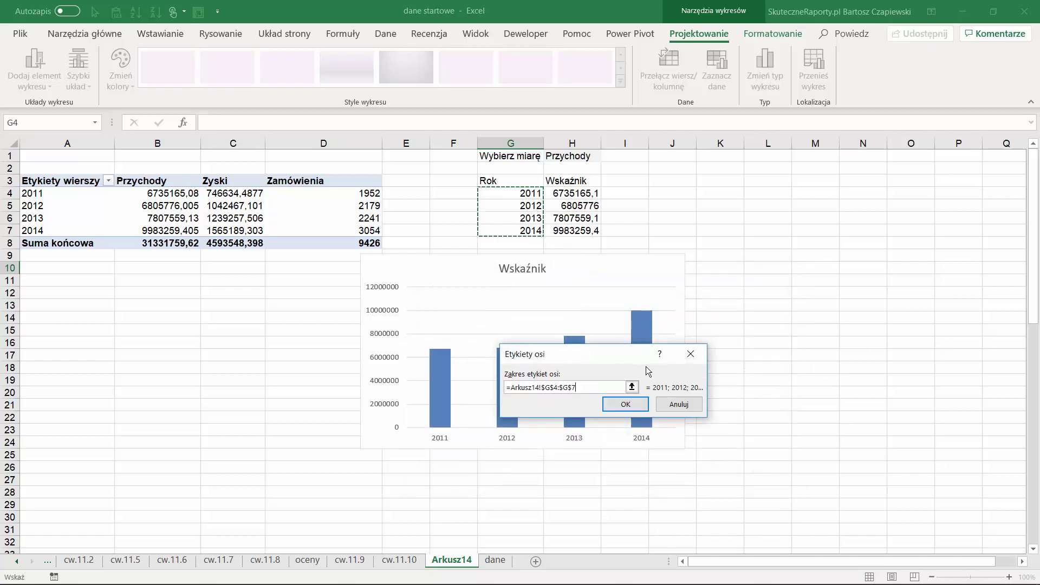
click(625, 404)
click(714, 476)
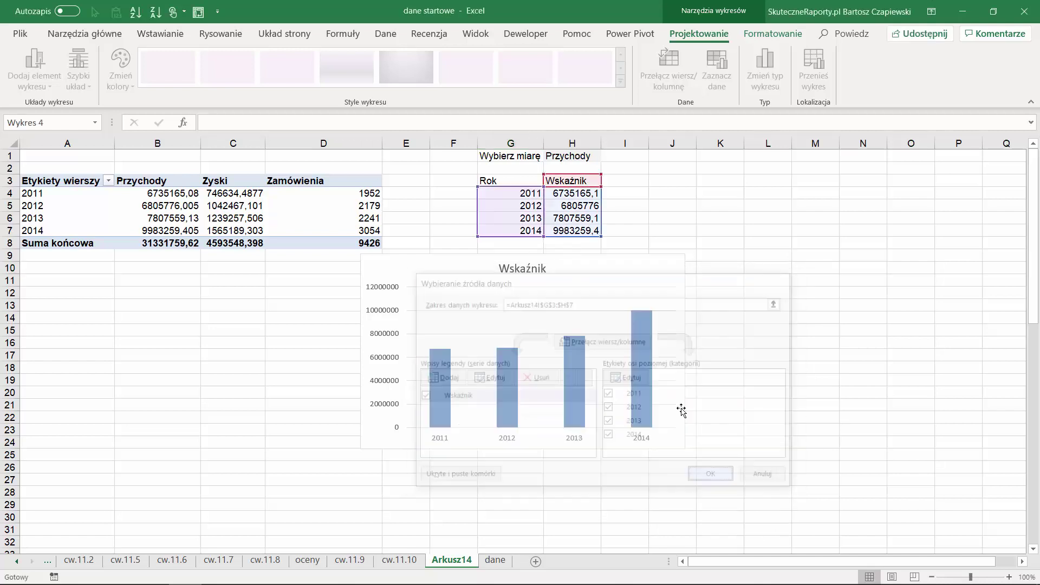
drag(615, 272, 693, 268)
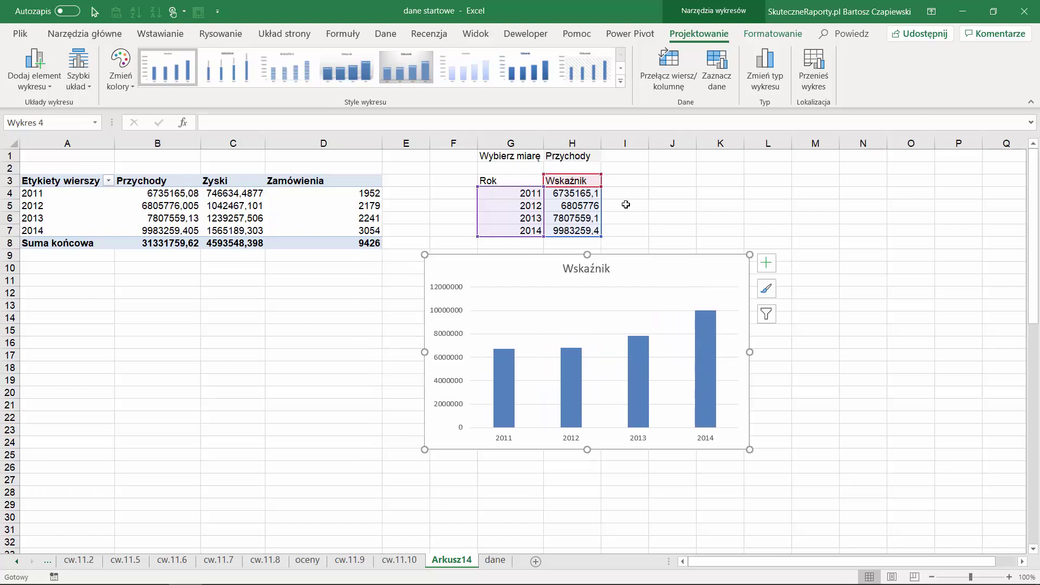
Step: Switch the H1 measure to Zyski, then Zamówienia, and inspect H4's formula
click(590, 156)
click(606, 156)
click(595, 175)
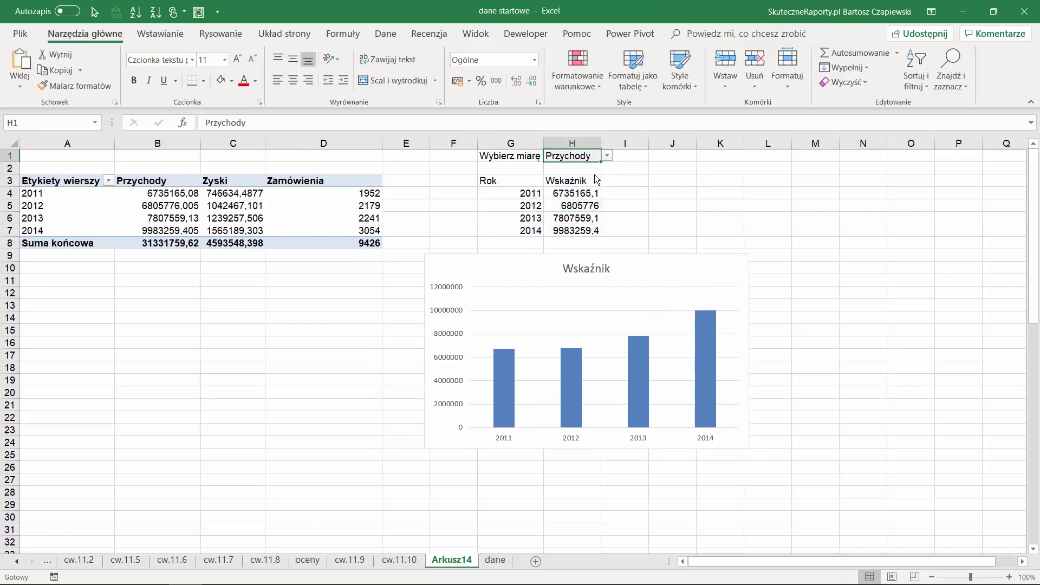
click(606, 156)
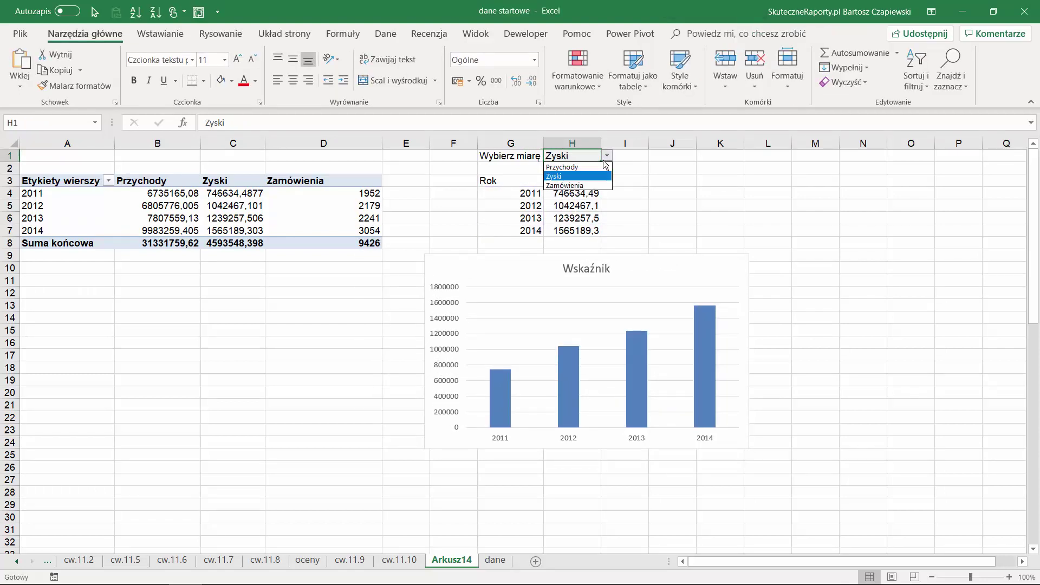
click(588, 180)
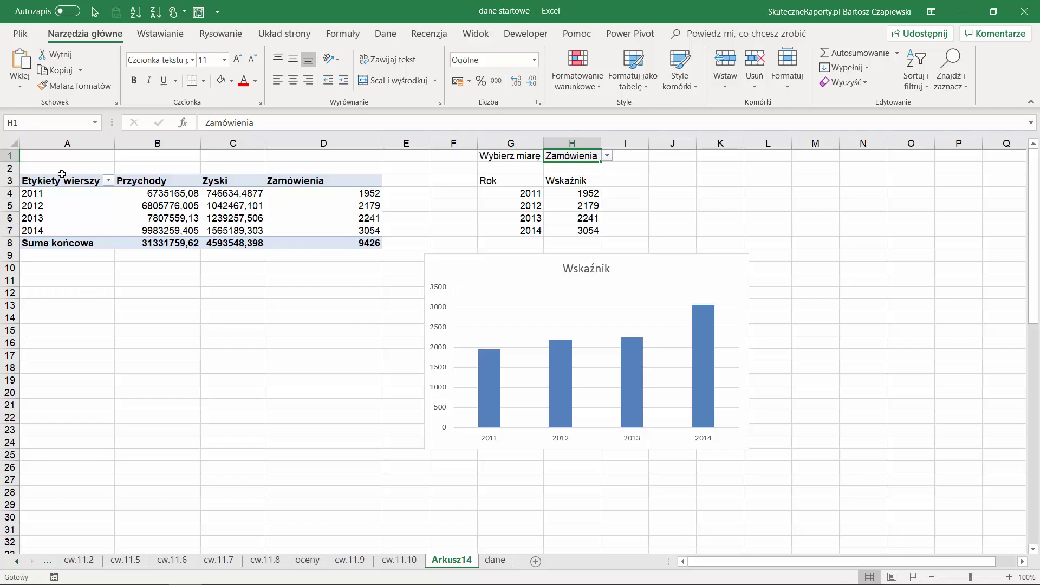
click(584, 193)
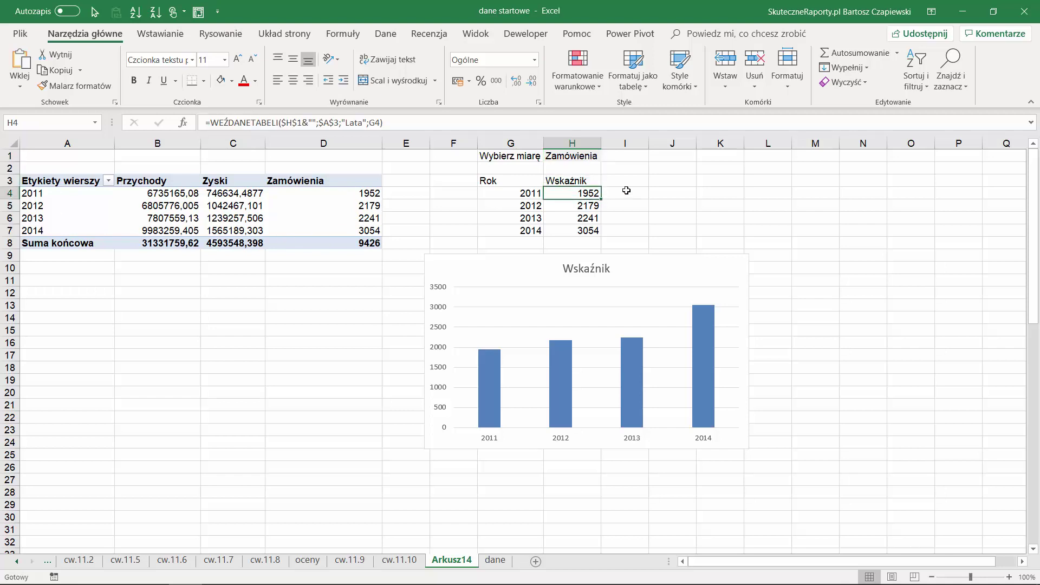